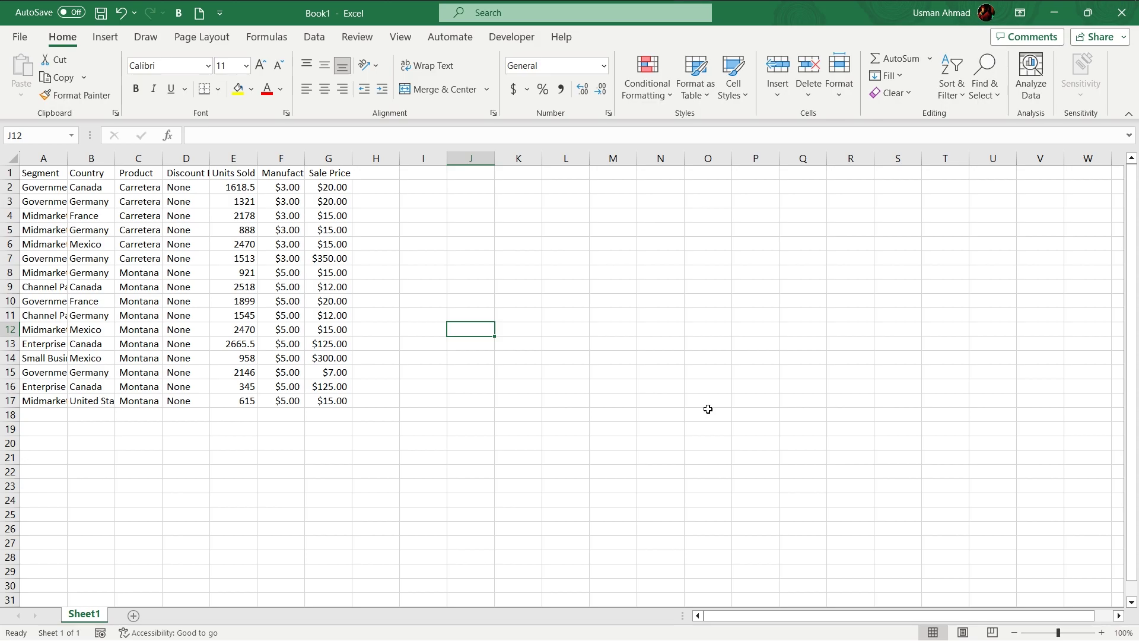
# - From the ribbon's right-click menu, open Customize the Ribbon and add a New Tab
pyautogui.rightClick(439, 111)
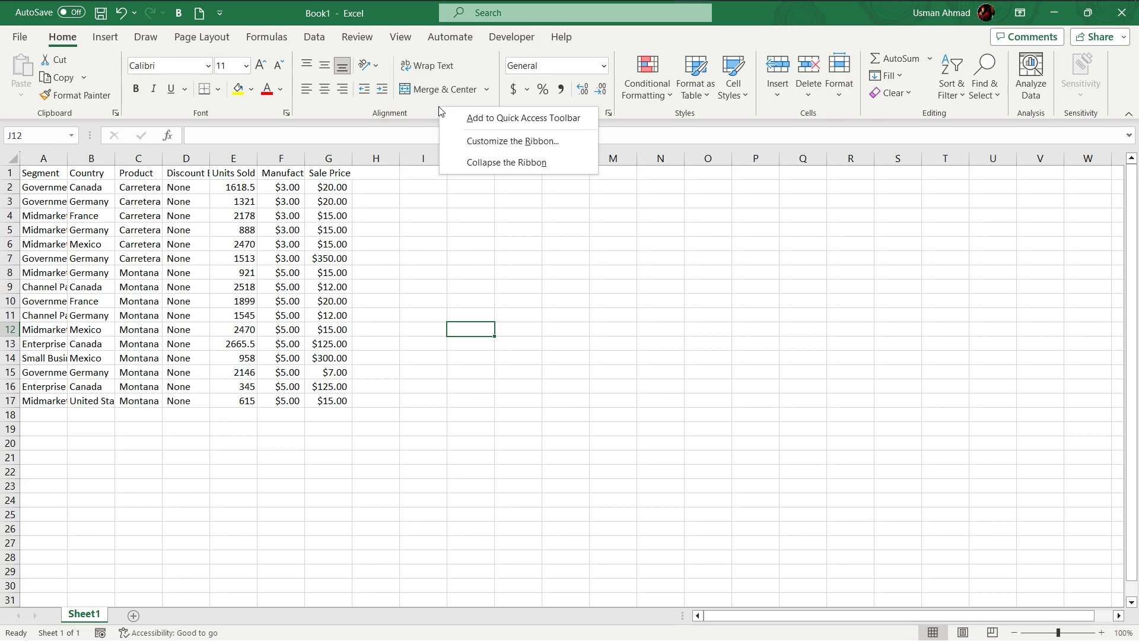
pyautogui.click(518, 143)
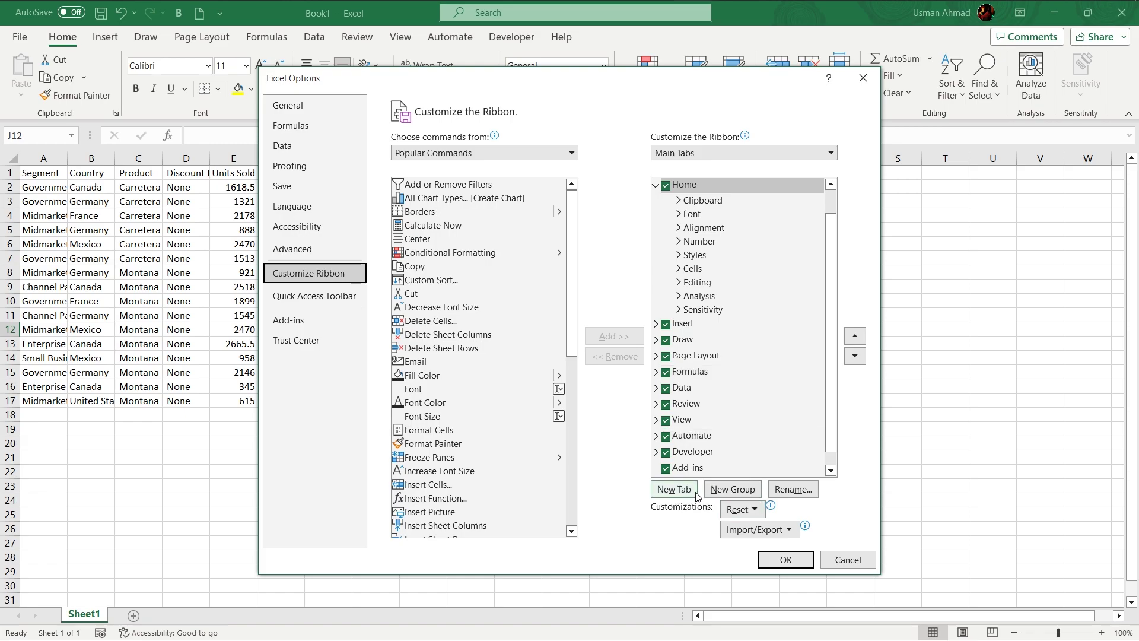
pyautogui.click(675, 490)
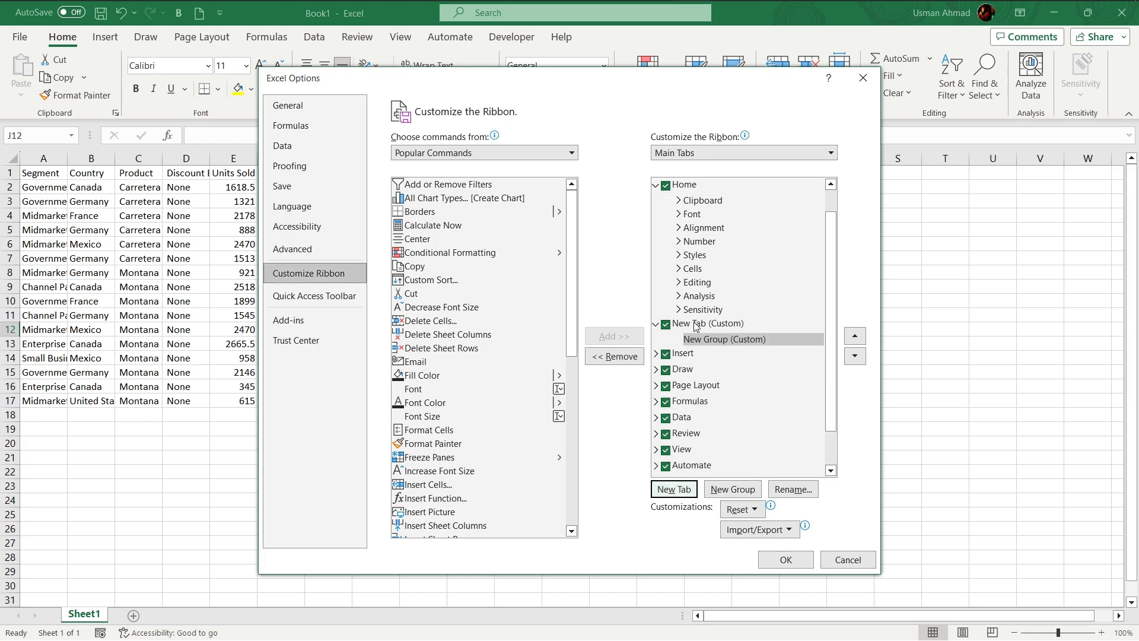
# - Switch the command list to All Commands and add Camera to the new custom group
pyautogui.click(522, 153)
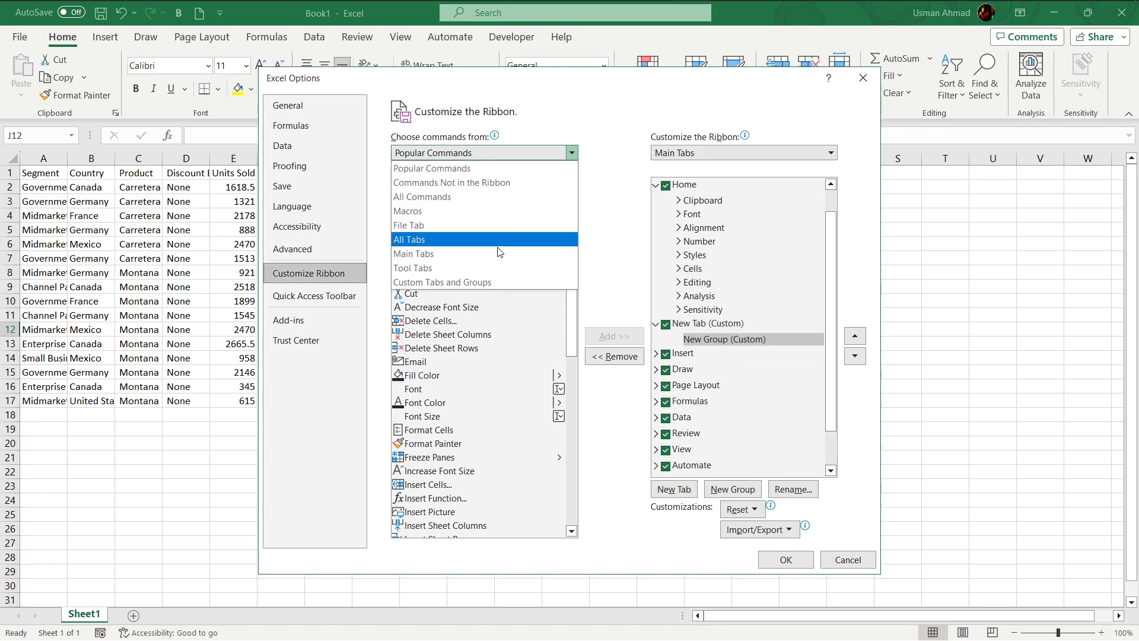
pyautogui.press('Escape')
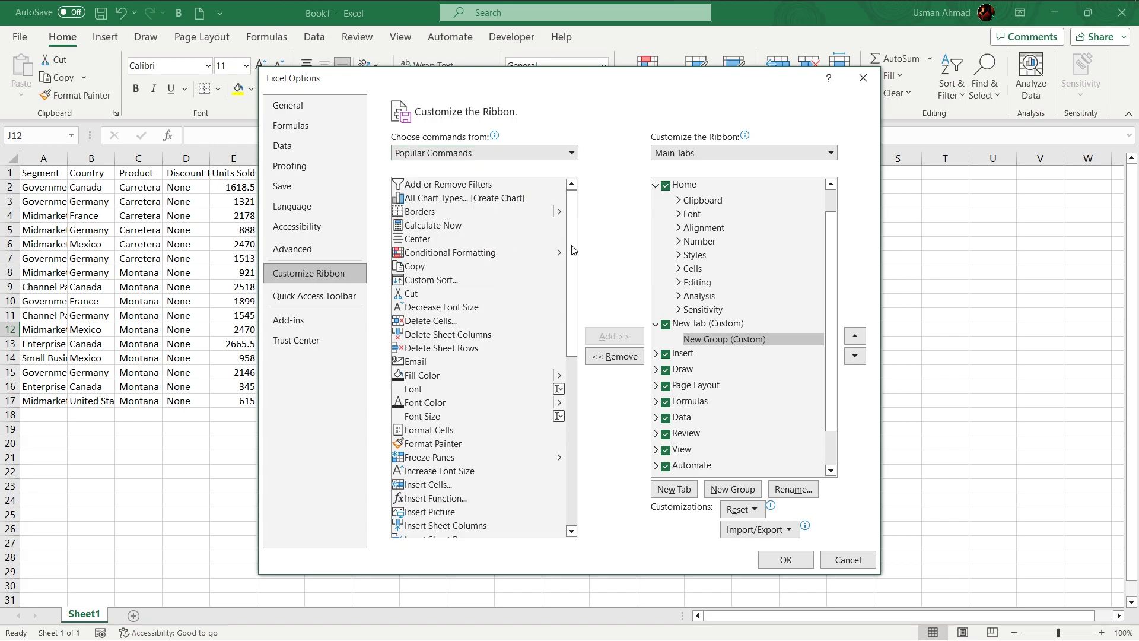
pyautogui.press('Down')
pyautogui.press('Down')
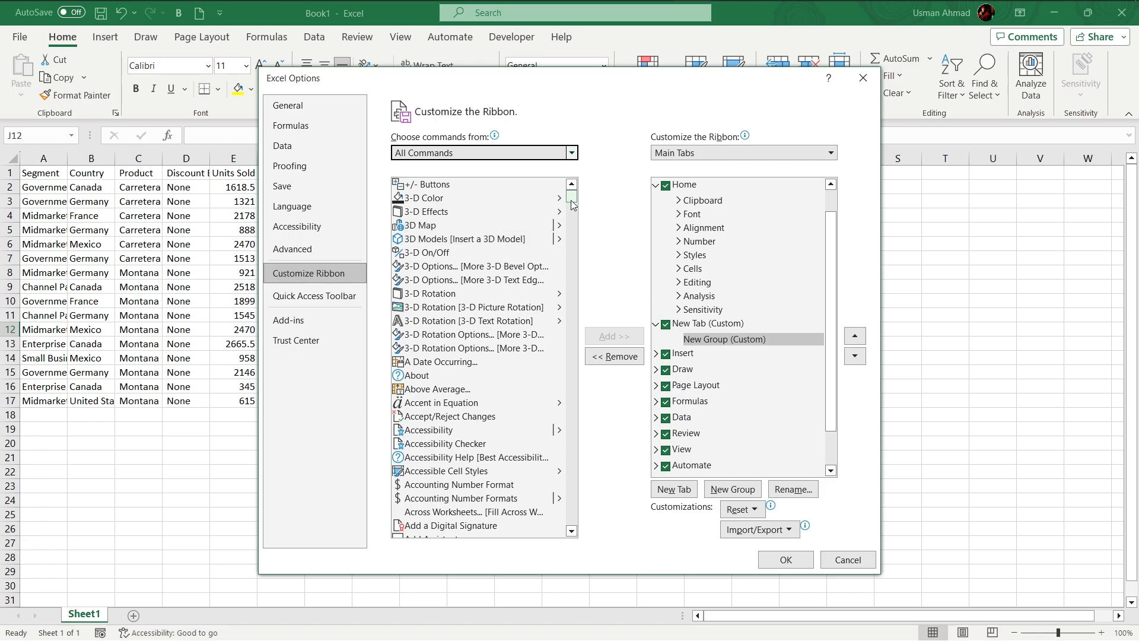
pyautogui.scroll(-7, 573, 212)
pyautogui.moveTo(573, 212); pyautogui.dragTo(574, 252)
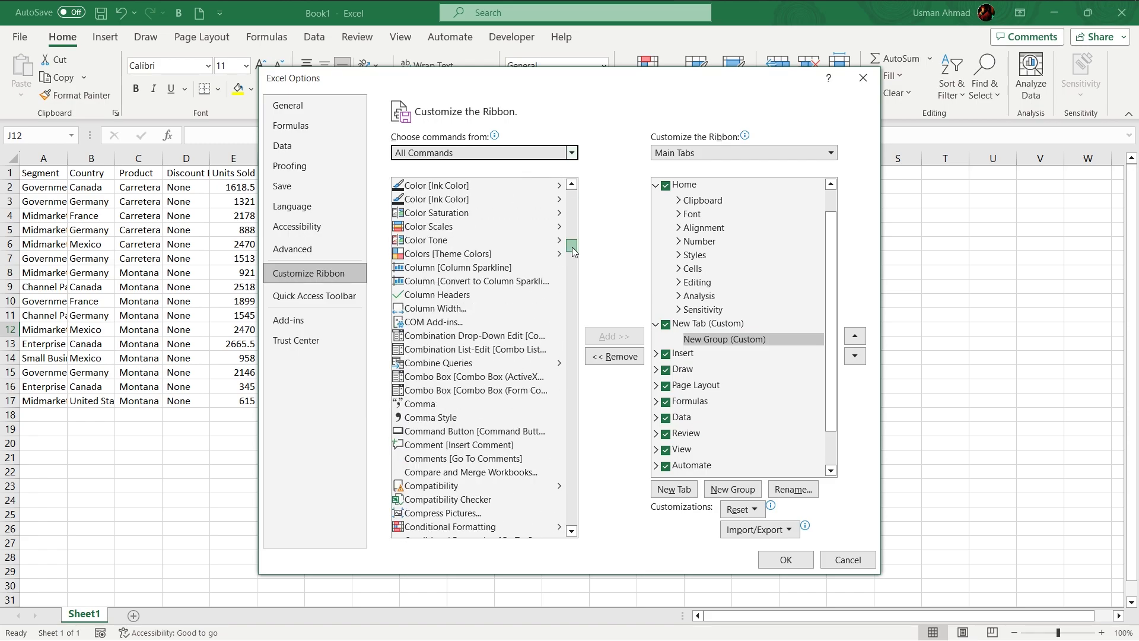
pyautogui.click(572, 188)
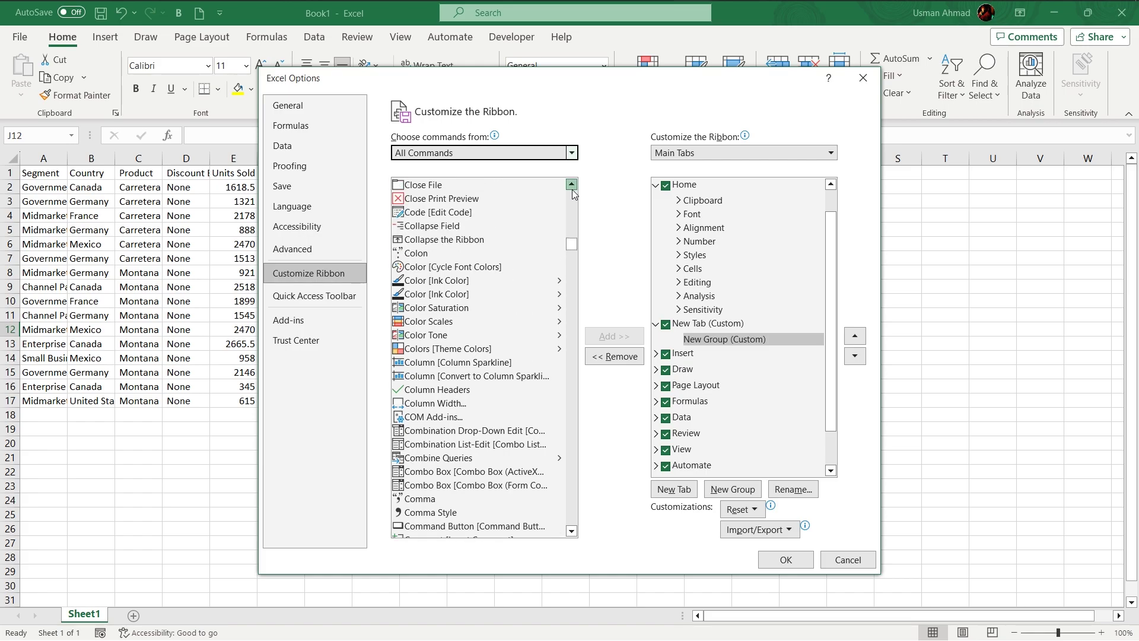
pyautogui.scroll(12, 545, 260)
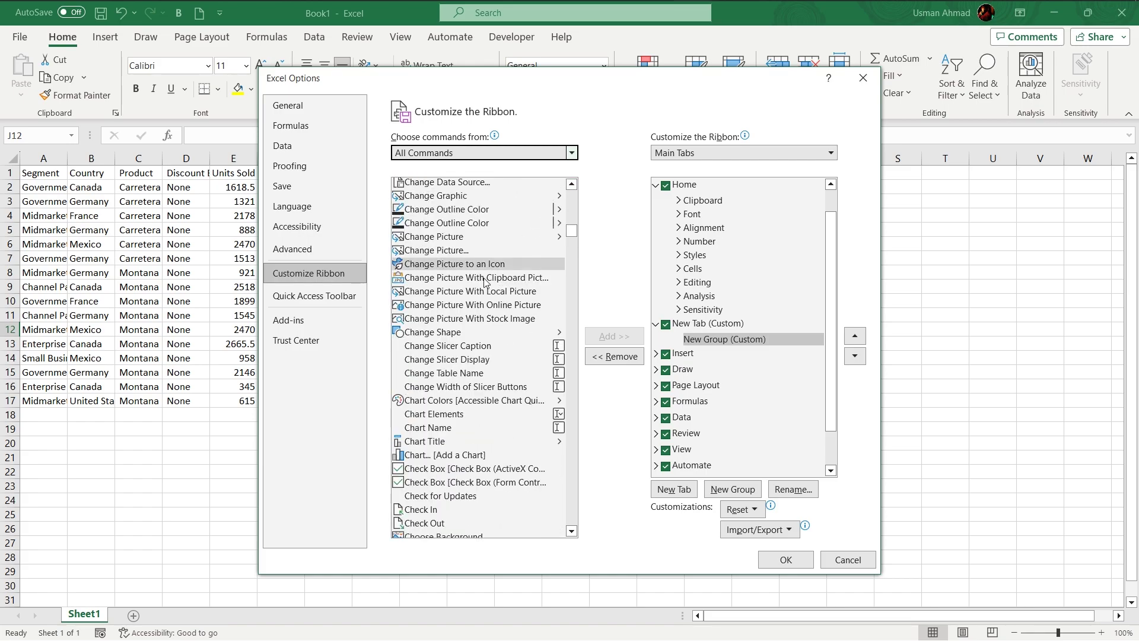
pyautogui.scroll(20, 486, 281)
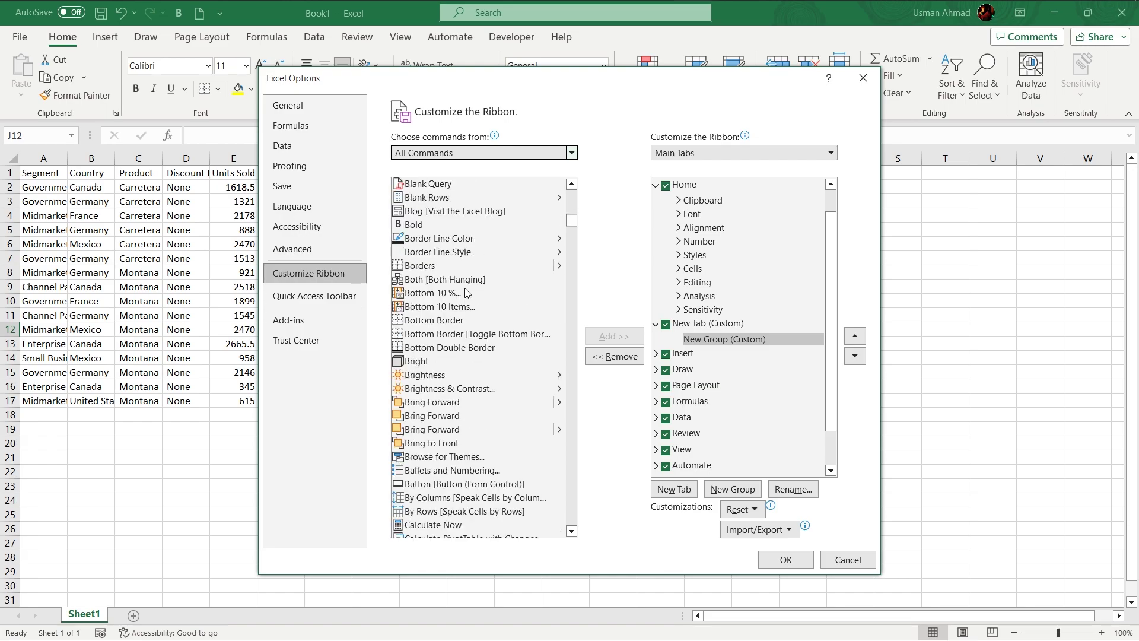
pyautogui.scroll(-9, 467, 292)
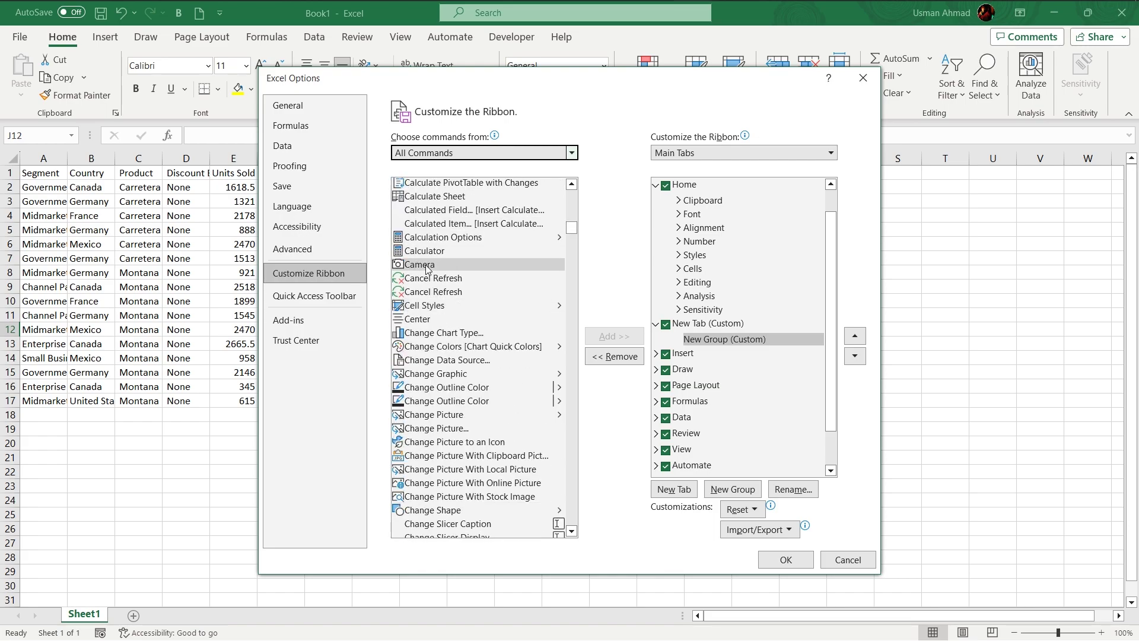
pyautogui.click(426, 265)
pyautogui.click(614, 335)
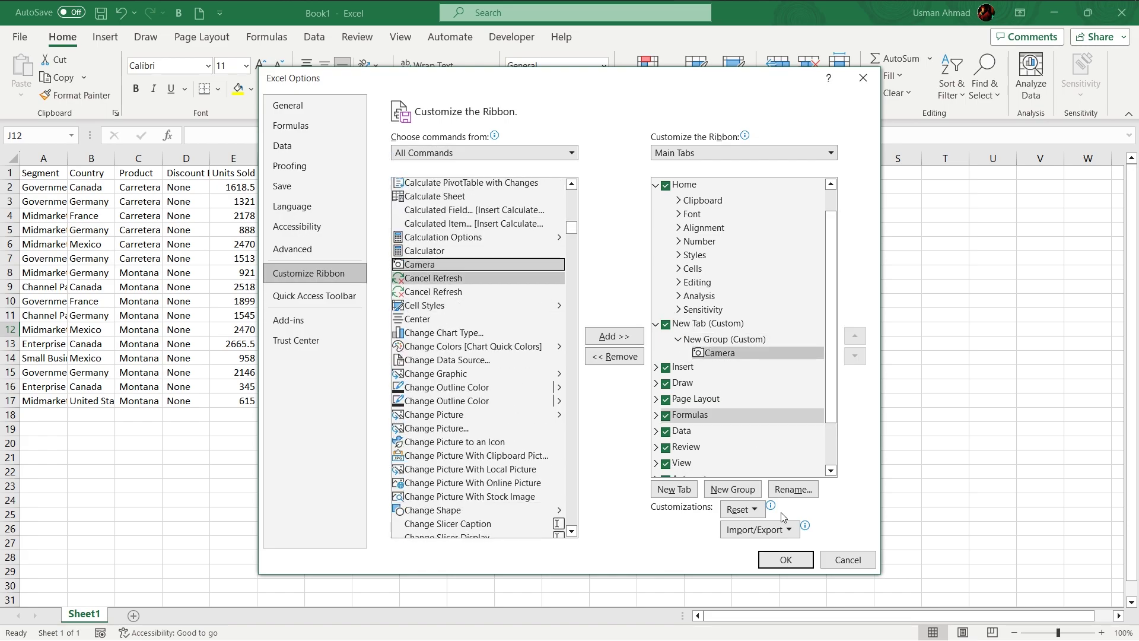
# - Save the ribbon changes, switch to New Tab, and select B4:E11
pyautogui.click(786, 560)
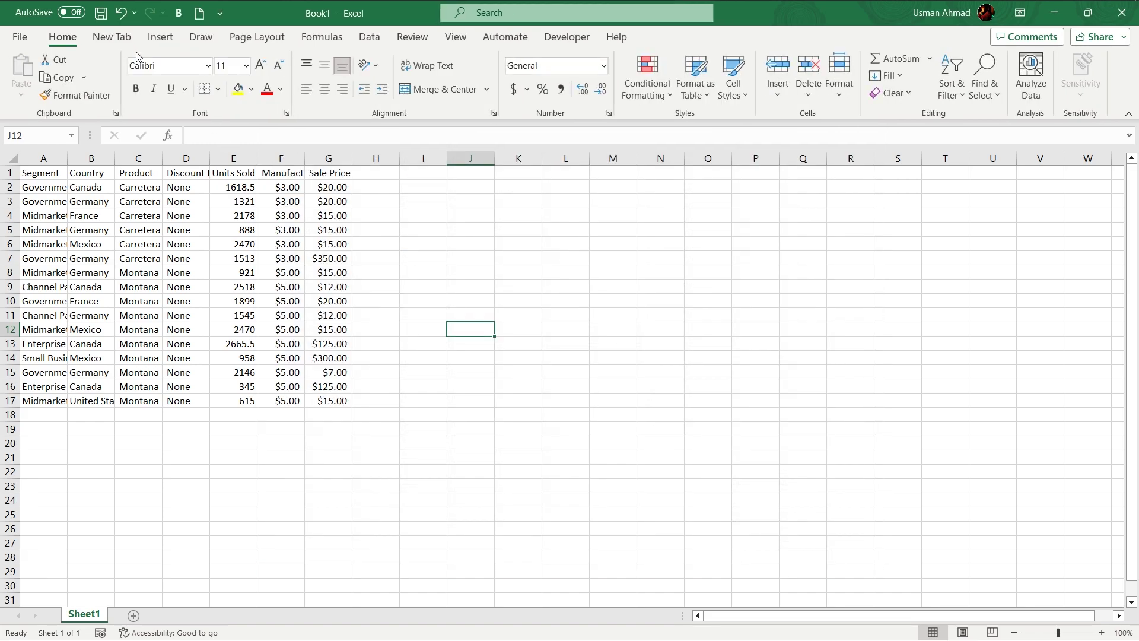
pyautogui.click(121, 39)
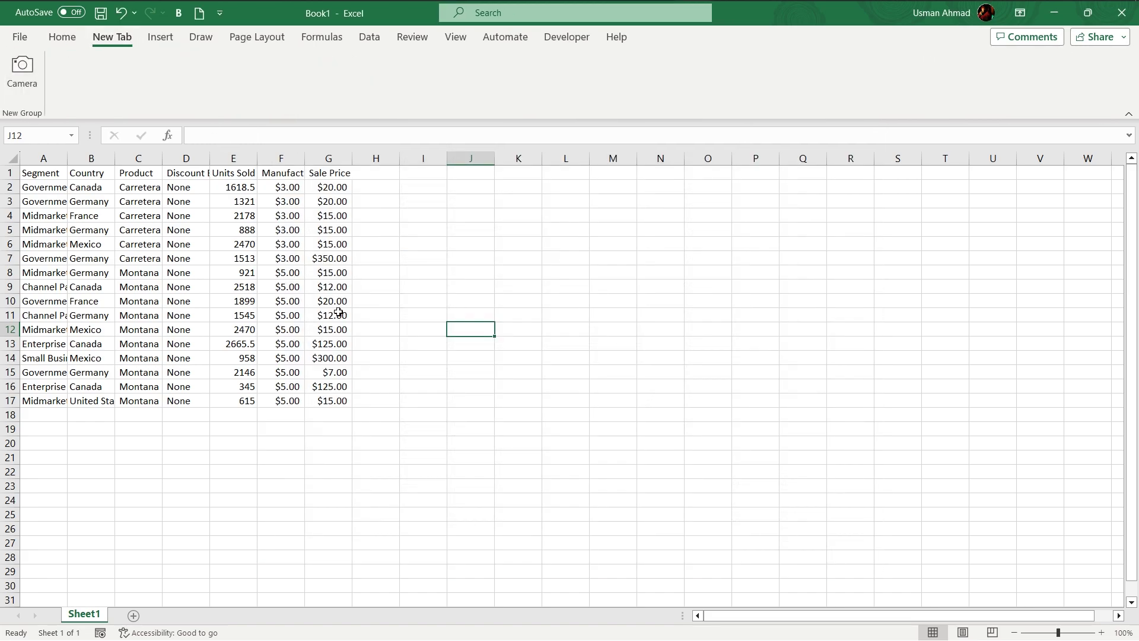
pyautogui.moveTo(88, 215); pyautogui.dragTo(237, 309)
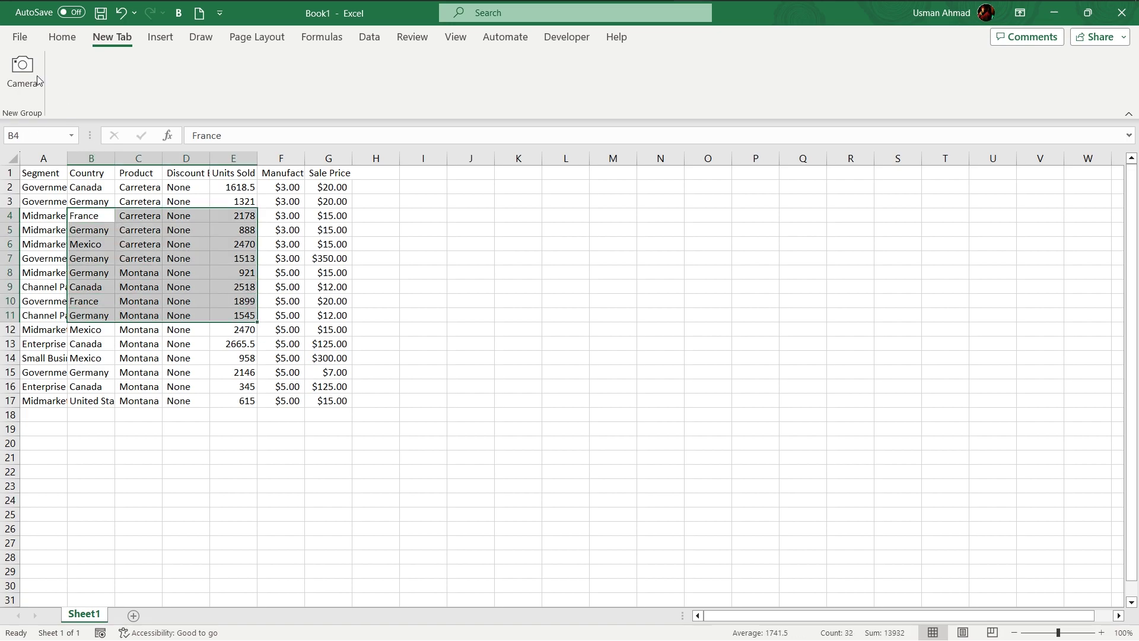
# - Place a Camera picture of B4:E11 beside the table, then move and enlarge it
pyautogui.click(19, 70)
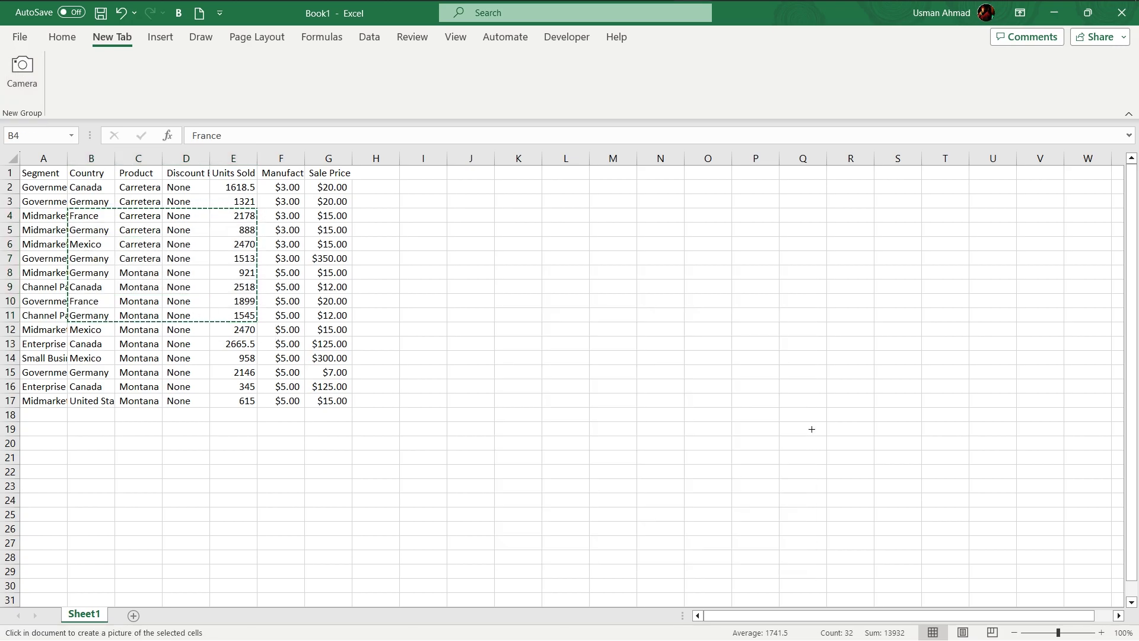
pyautogui.click(625, 342)
pyautogui.moveTo(625, 343); pyautogui.dragTo(691, 406)
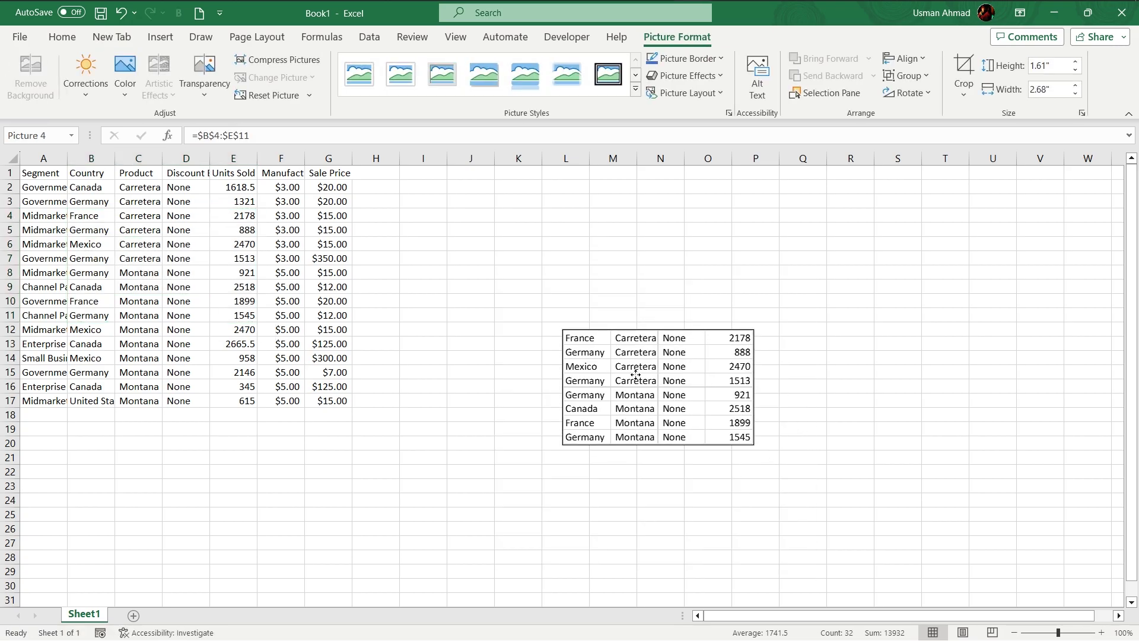
pyautogui.moveTo(754, 446); pyautogui.dragTo(693, 336)
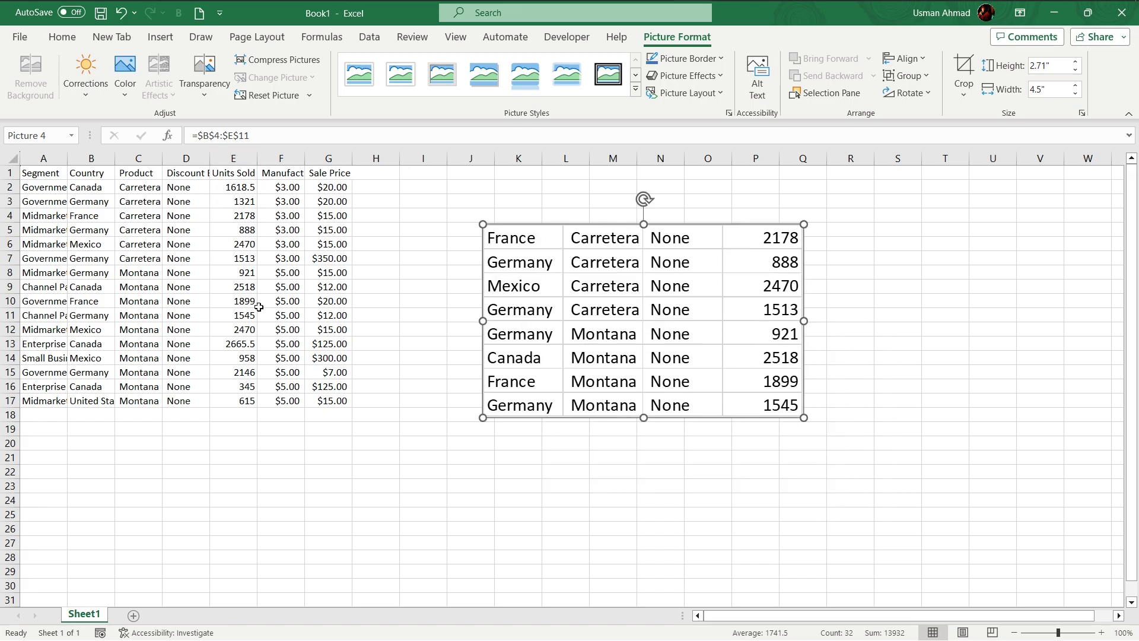
pyautogui.click(240, 272)
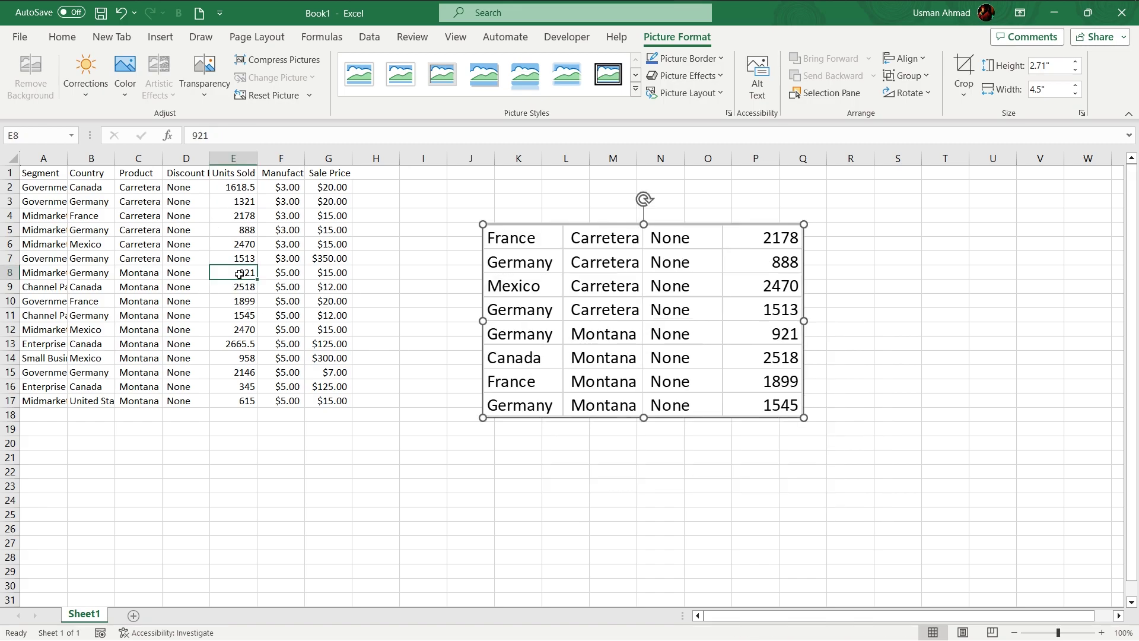
# - Add an enlarged Camera picture of cell E8 (921) below the table
pyautogui.click(119, 38)
pyautogui.click(28, 67)
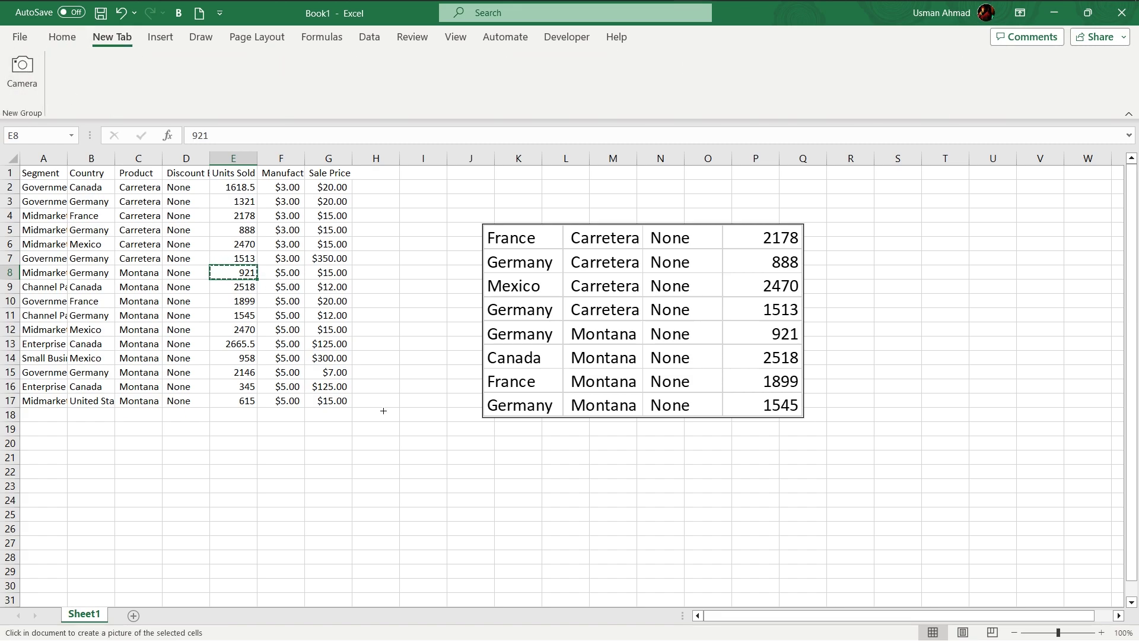
pyautogui.click(373, 445)
pyautogui.moveTo(421, 459); pyautogui.dragTo(763, 566)
pyautogui.click(628, 356)
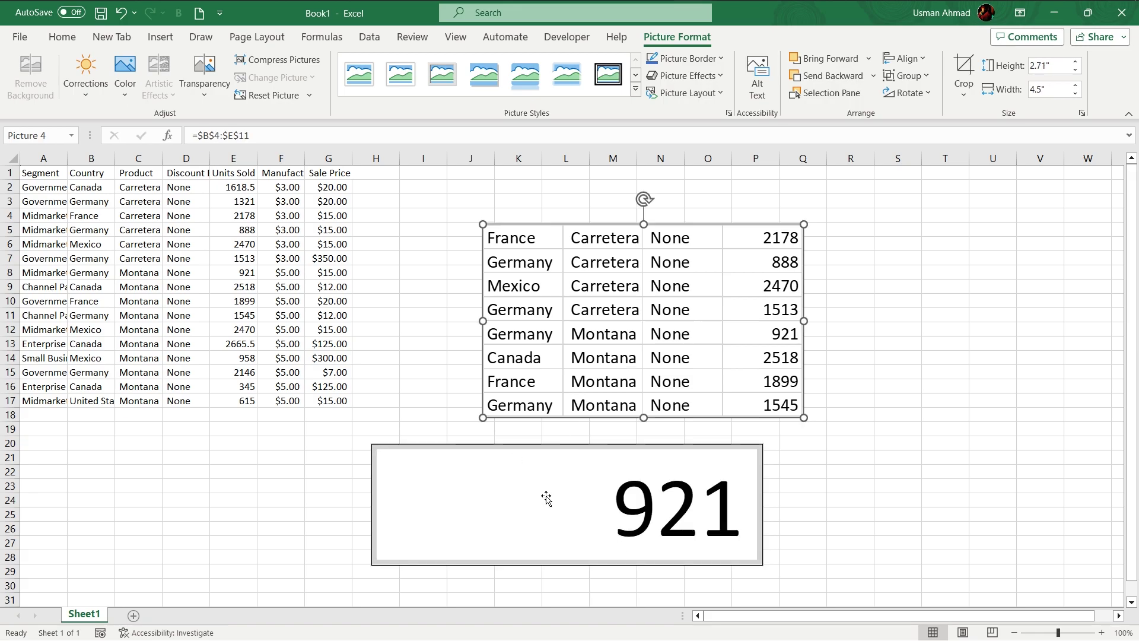
pyautogui.moveTo(546, 499); pyautogui.dragTo(664, 511)
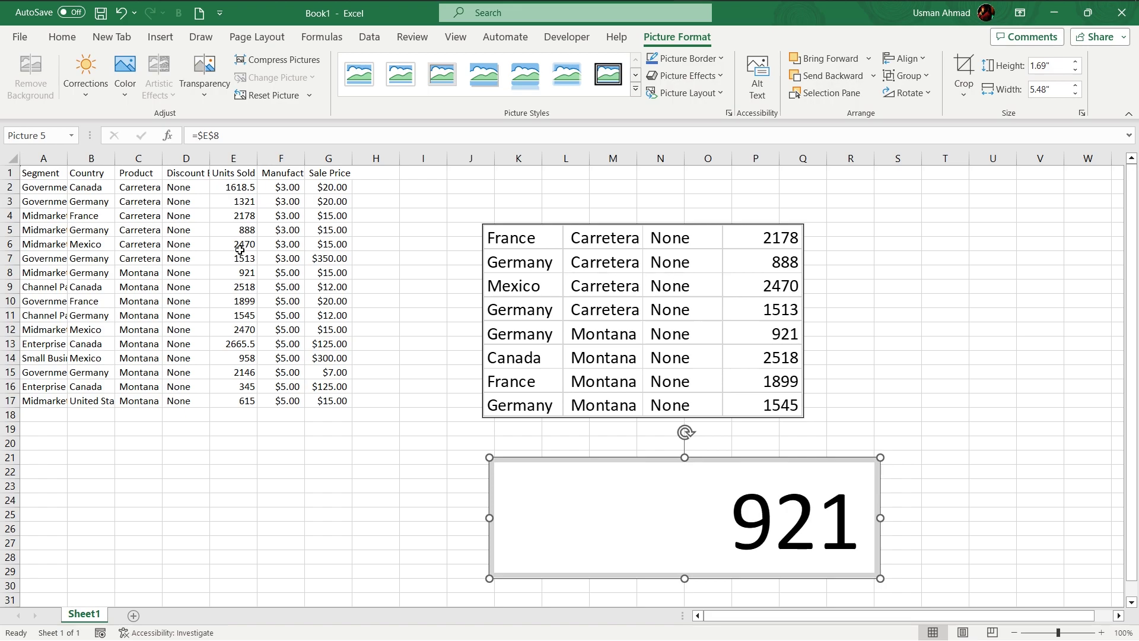
# - Change the Units Sold entries 2178 to 321 and 1513 to 573
pyautogui.click(239, 219)
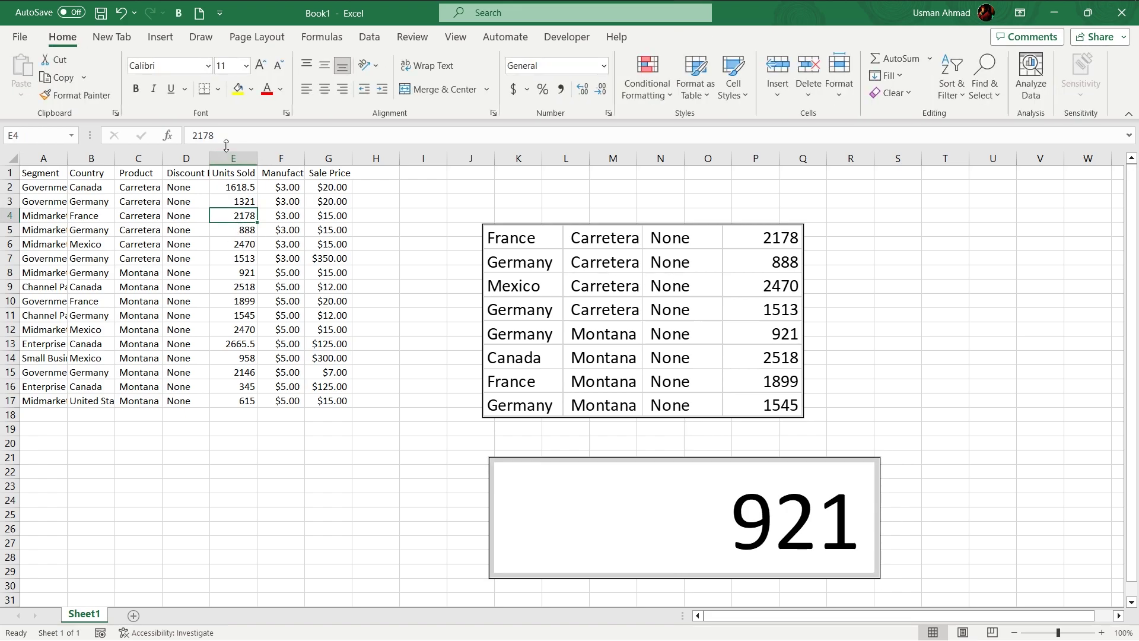
pyautogui.doubleClick(203, 136)
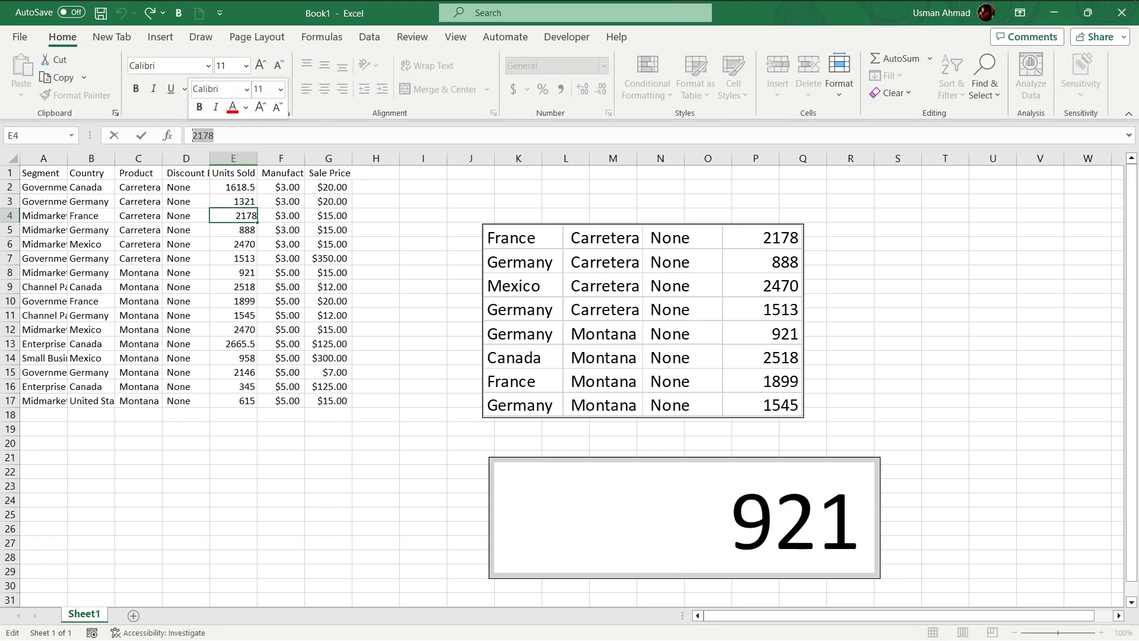
pyautogui.write('321')
pyautogui.press('Return')
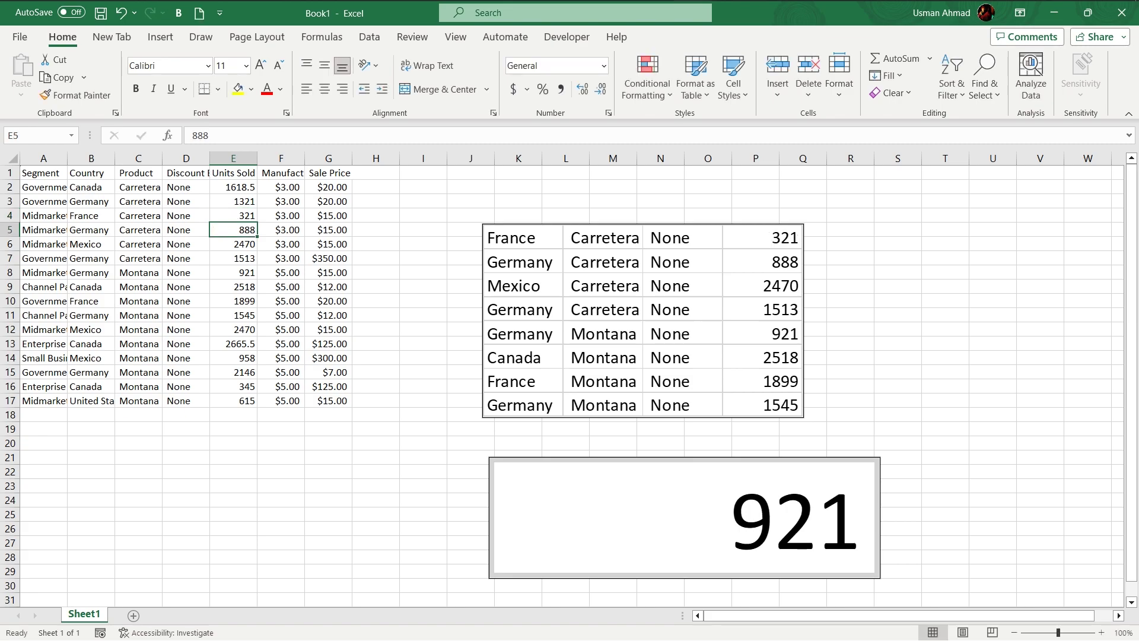
pyautogui.click(236, 263)
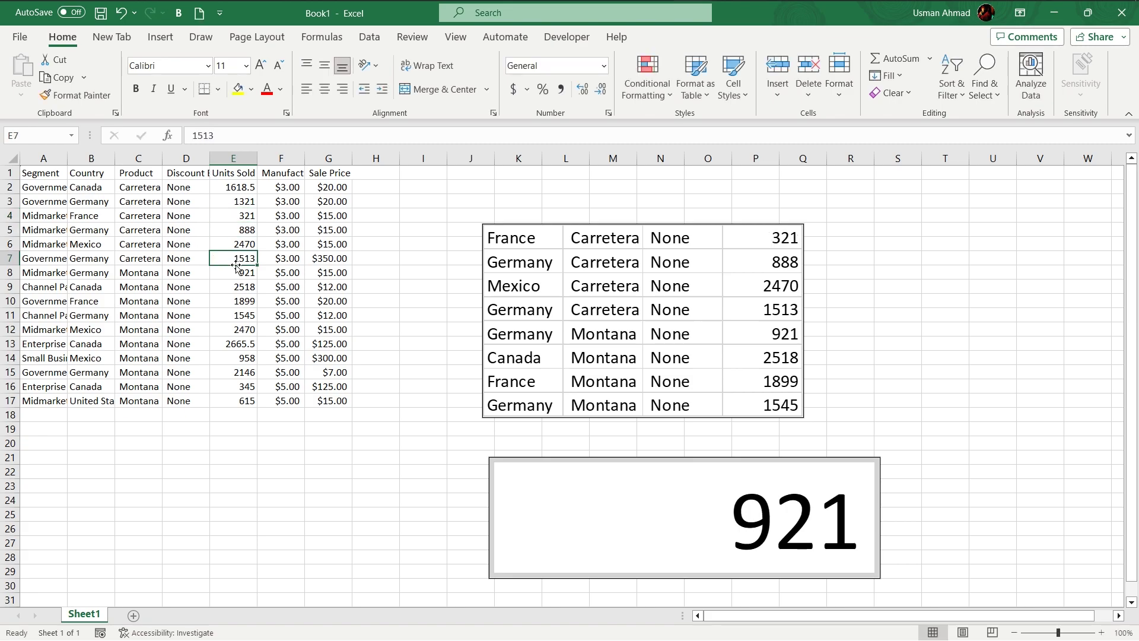
pyautogui.write('573')
pyautogui.press('Return')
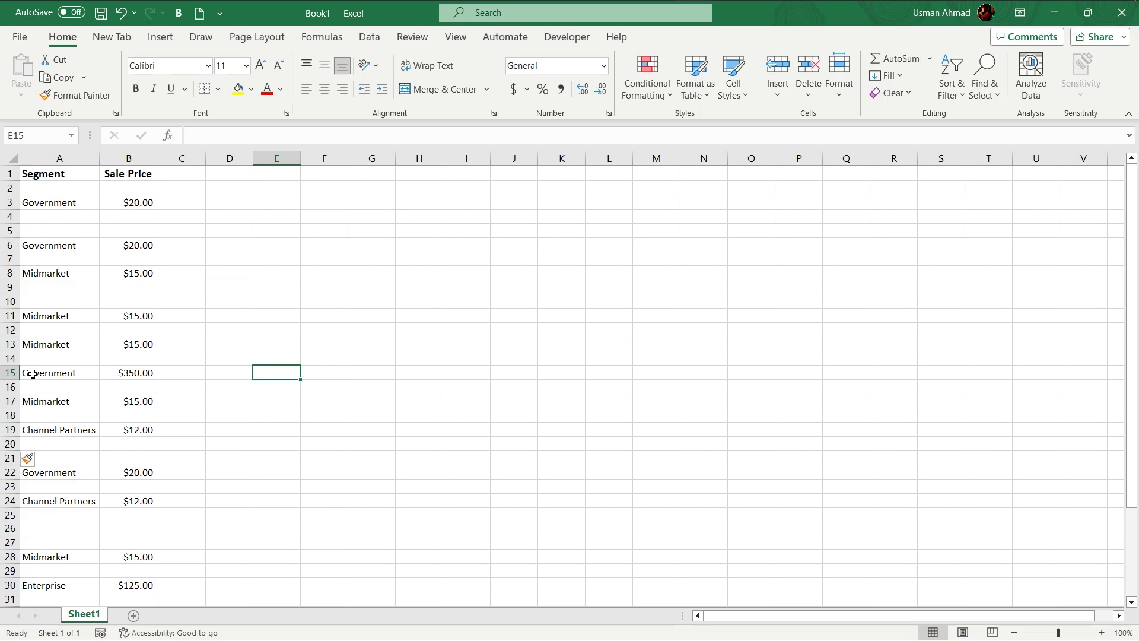
# - Delete the empty row 4 from the Segment and Sale Price list
pyautogui.click(10, 216)
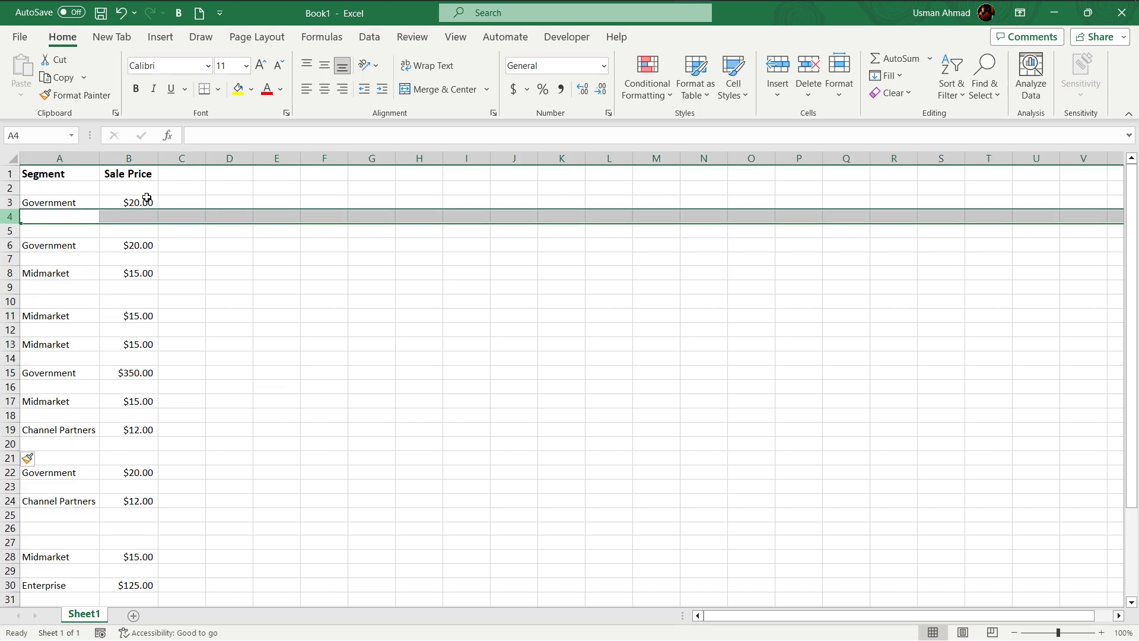
pyautogui.click(805, 67)
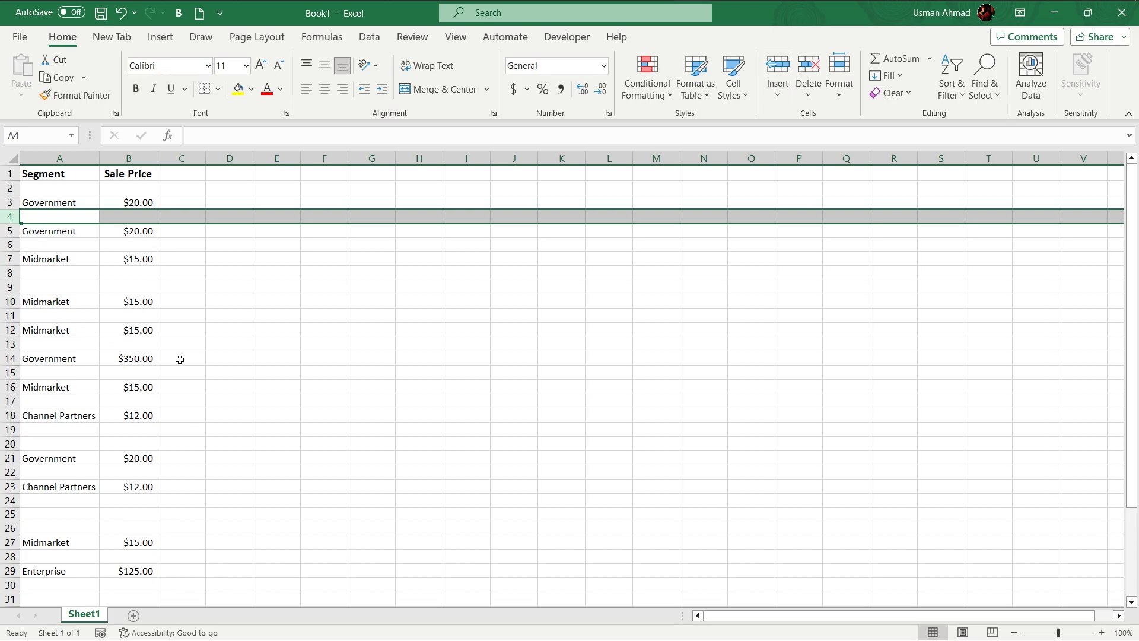
pyautogui.scroll(-2, 231, 383)
pyautogui.scroll(2, 228, 384)
pyautogui.click(132, 257)
pyautogui.click(207, 202)
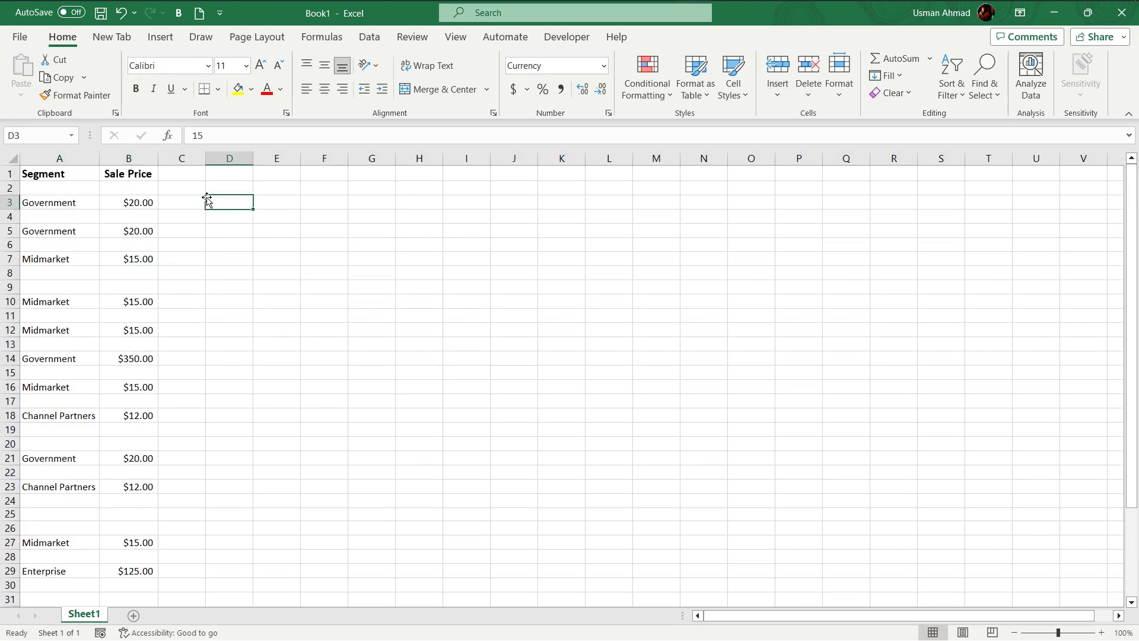
# - Select all blank cells with Go To Special and delete them, shifting cells up
pyautogui.click(992, 93)
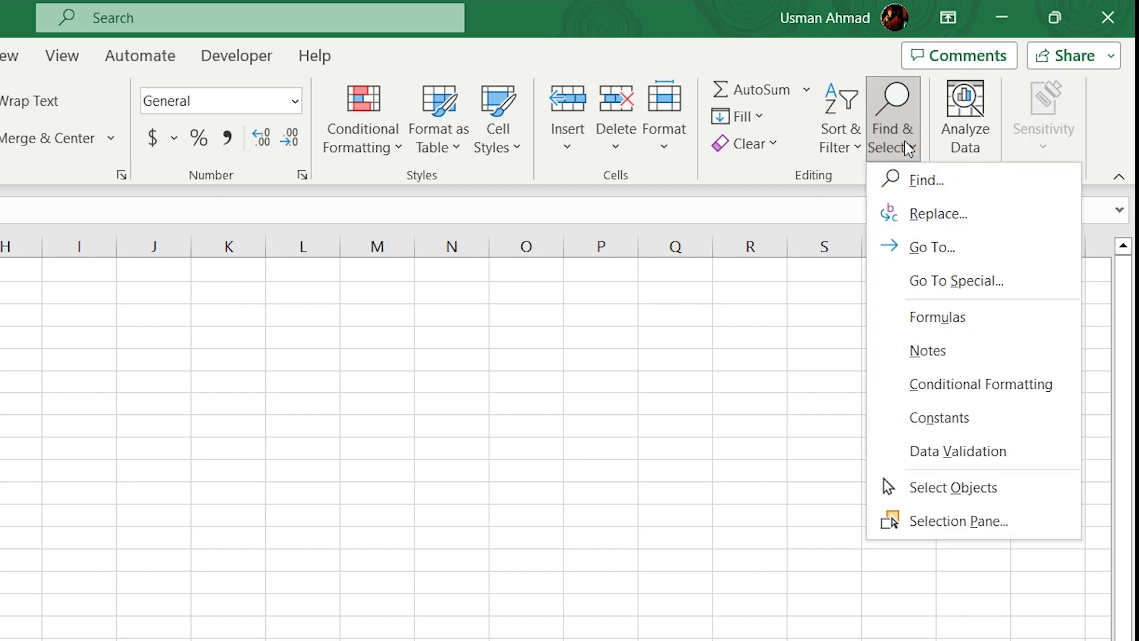
pyautogui.click(969, 293)
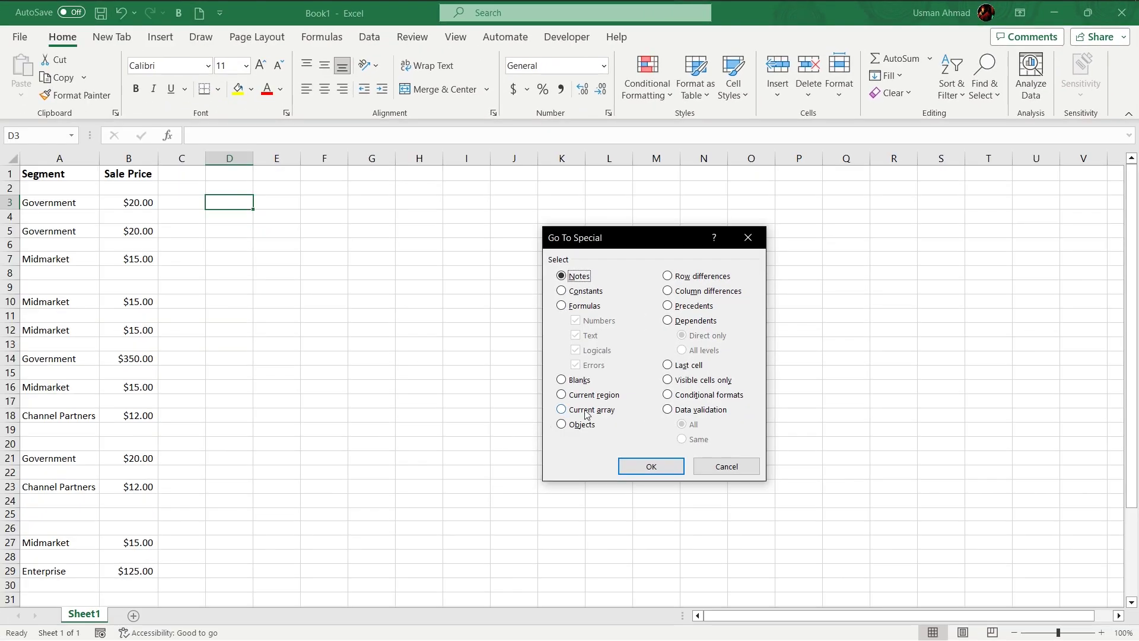
pyautogui.click(562, 381)
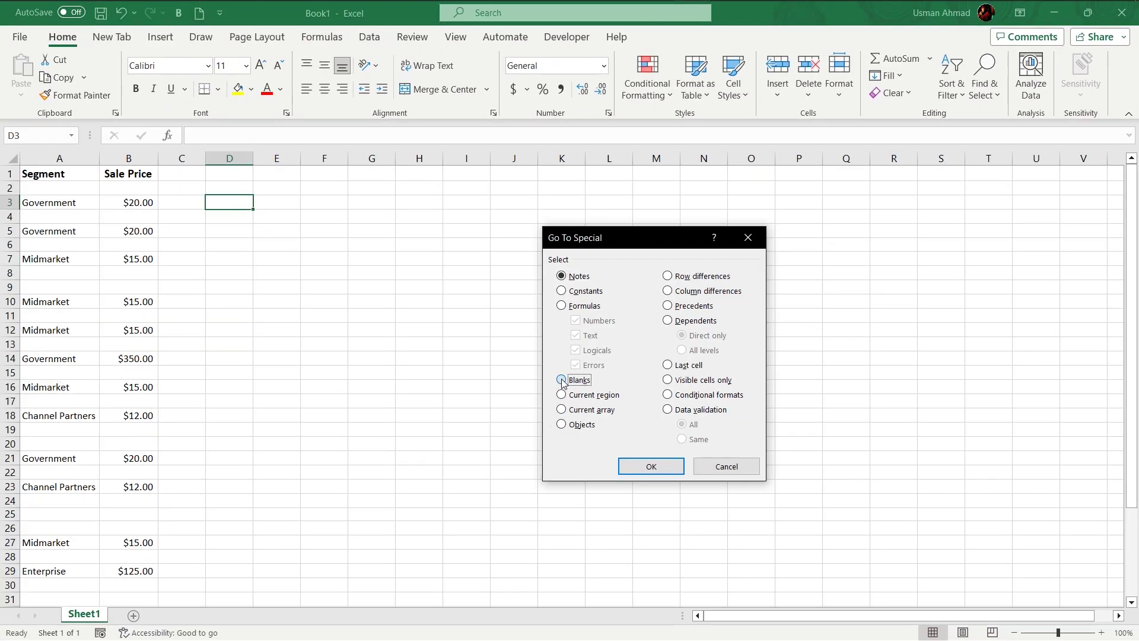
pyautogui.click(651, 465)
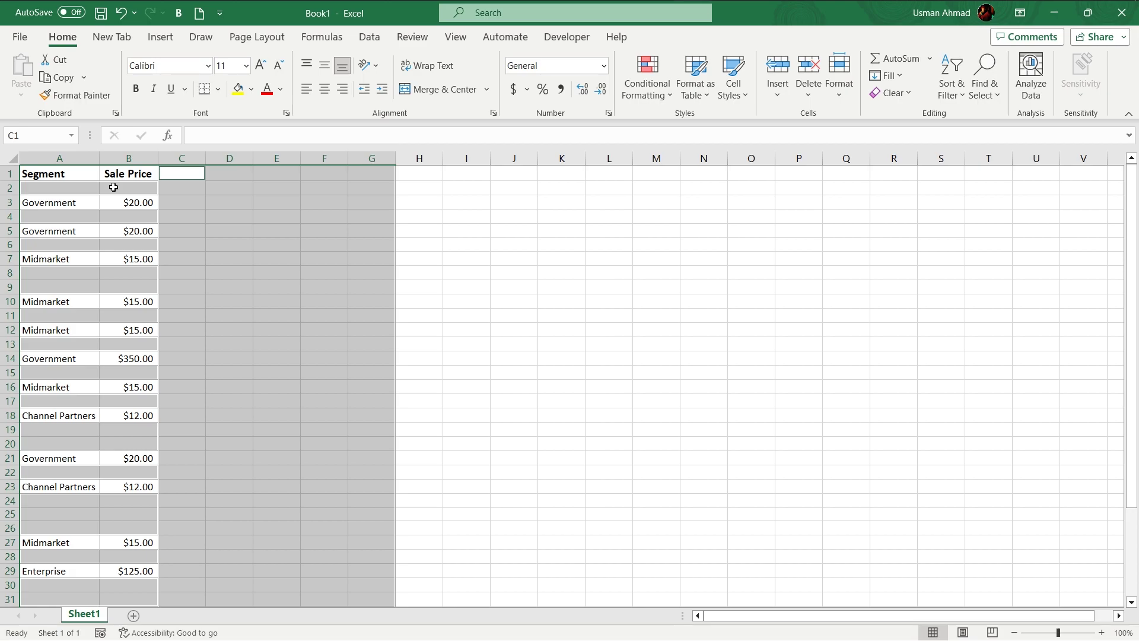
pyautogui.rightClick(113, 187)
pyautogui.click(151, 380)
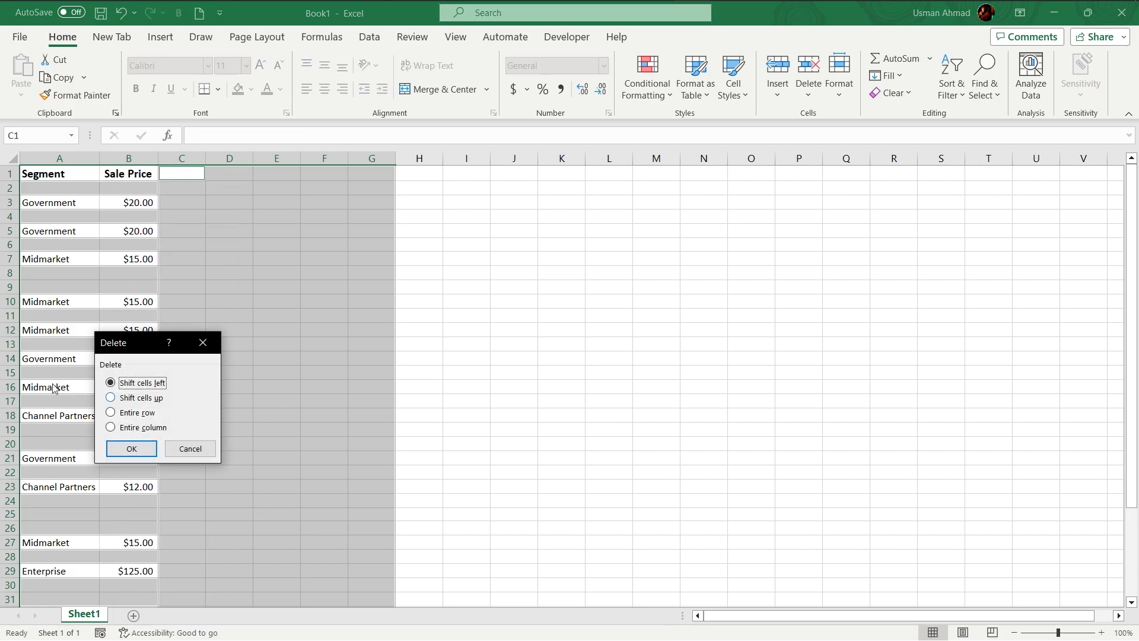
pyautogui.click(111, 397)
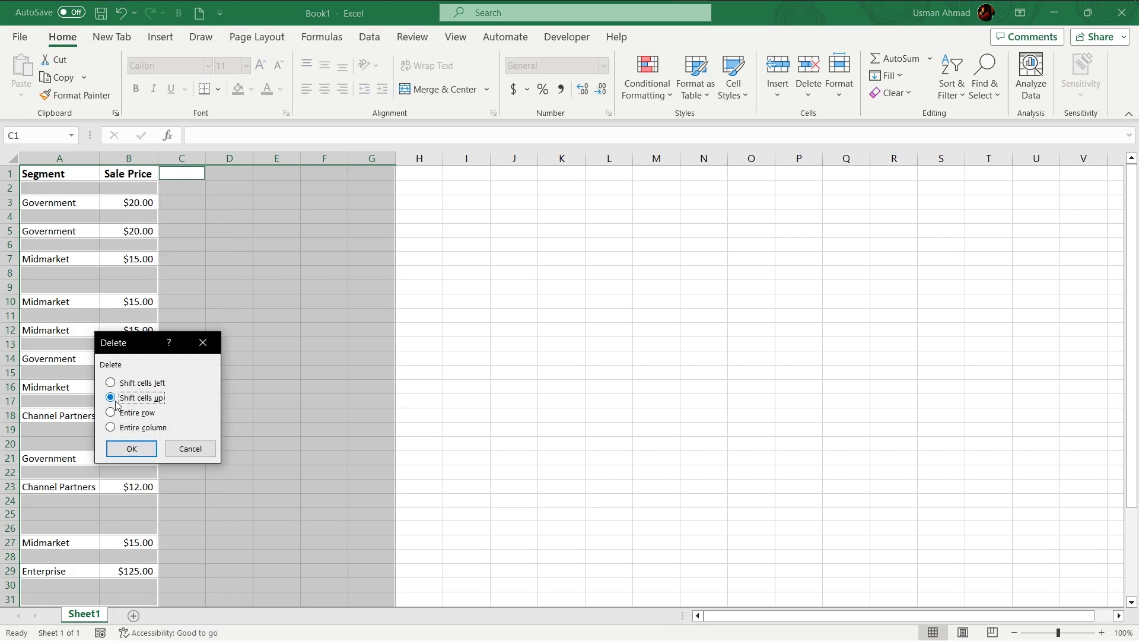
pyautogui.click(132, 449)
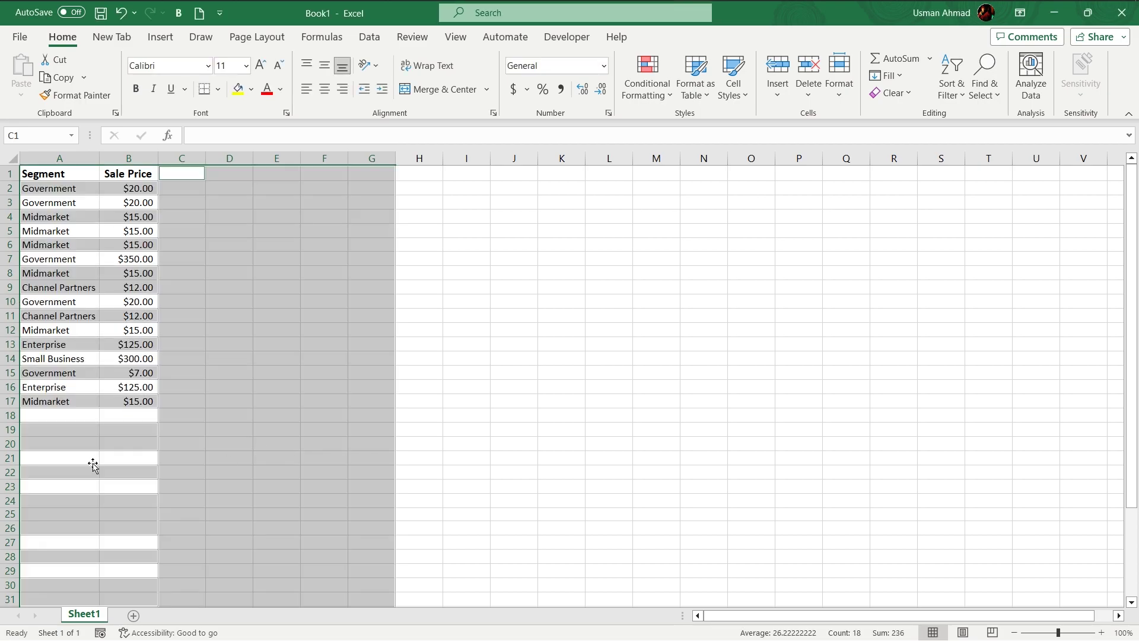
pyautogui.click(92, 460)
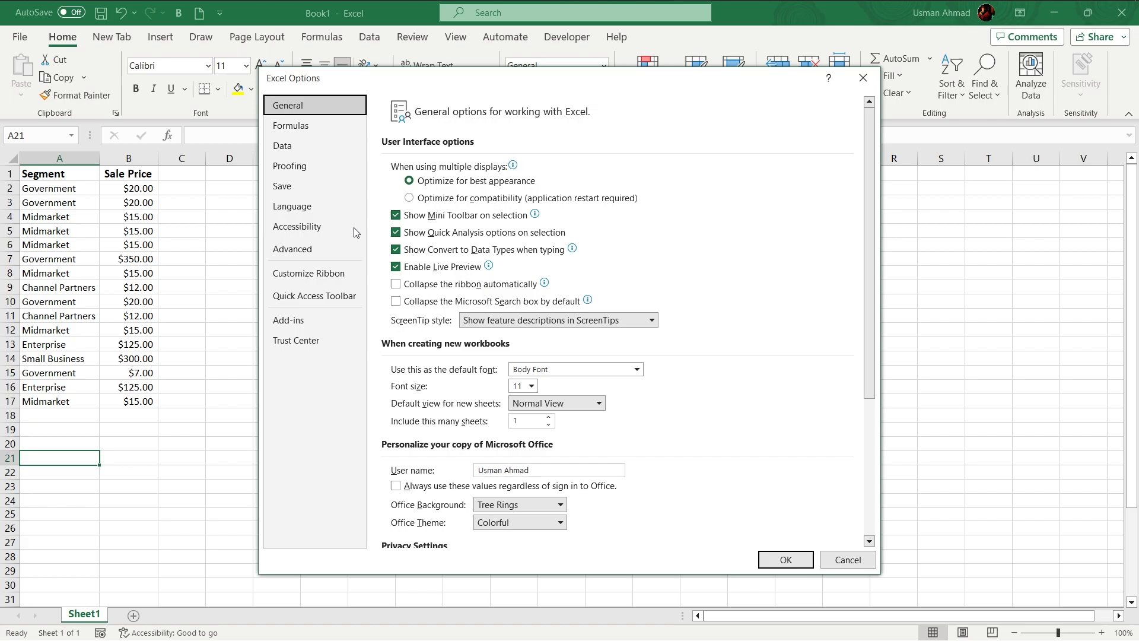
pyautogui.click(317, 184)
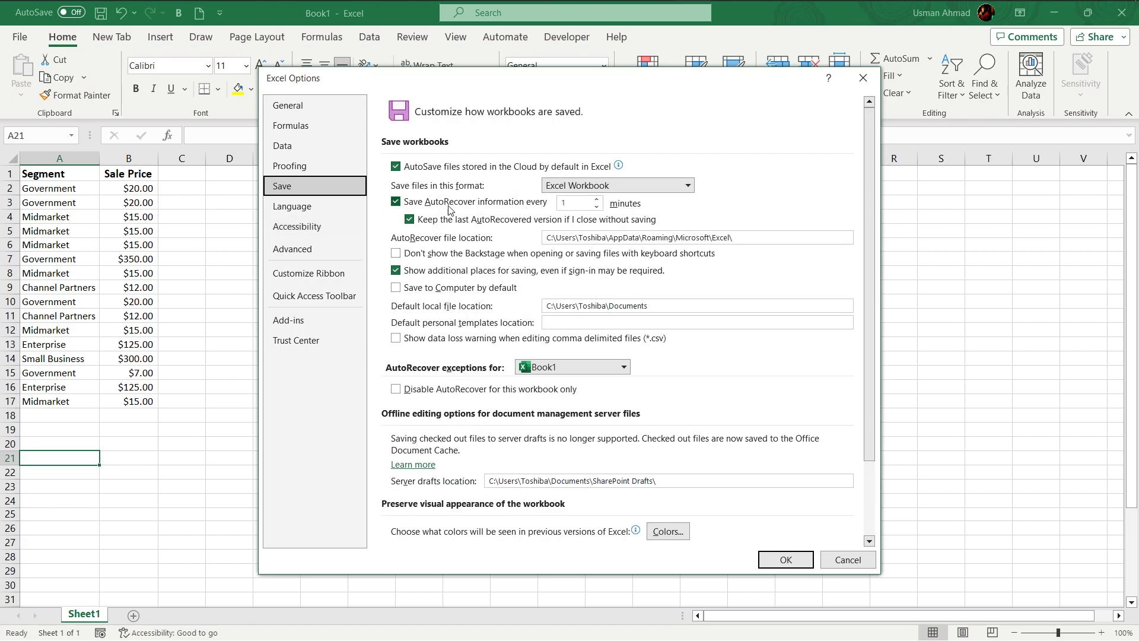
pyautogui.click(578, 203)
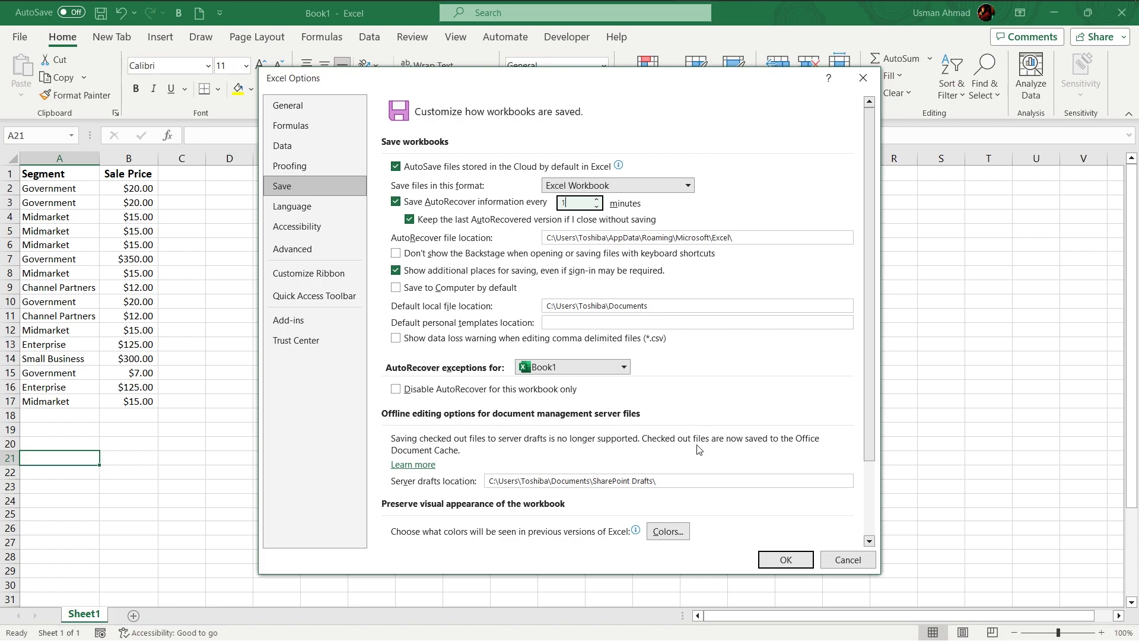
pyautogui.click(785, 559)
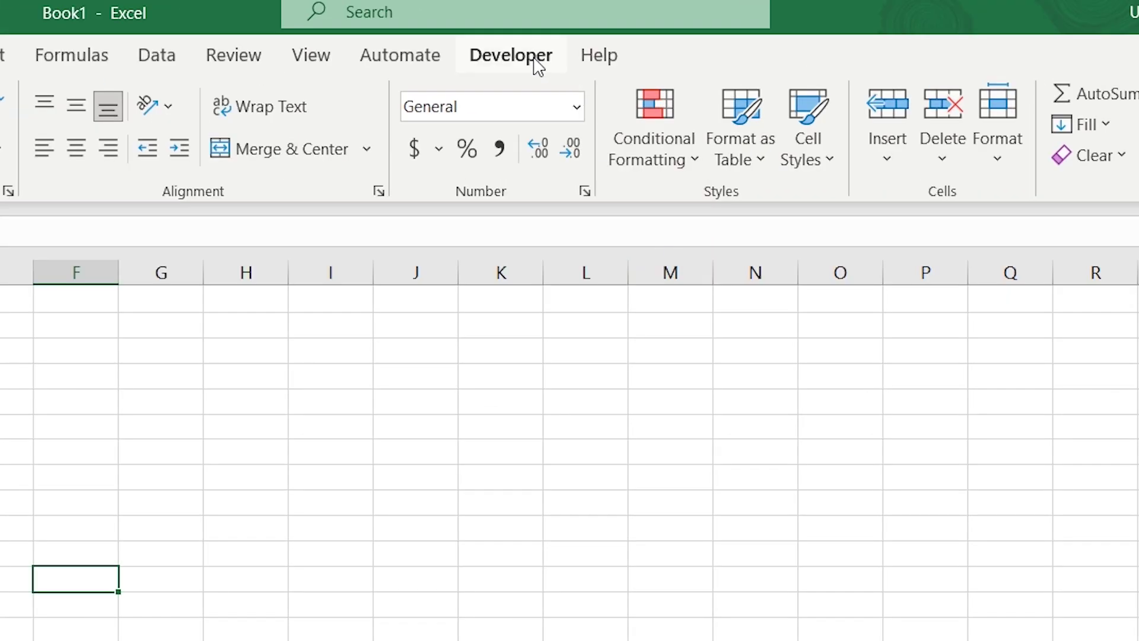
# - Enable the Developer tab in the ribbon customization options
pyautogui.click(575, 41)
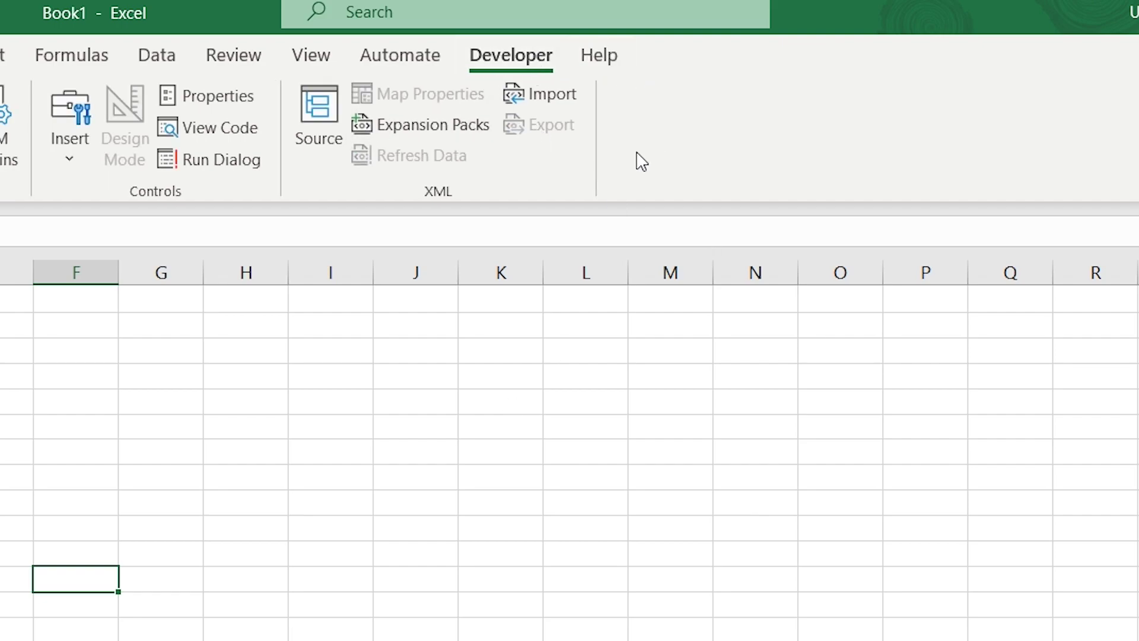
pyautogui.rightClick(646, 136)
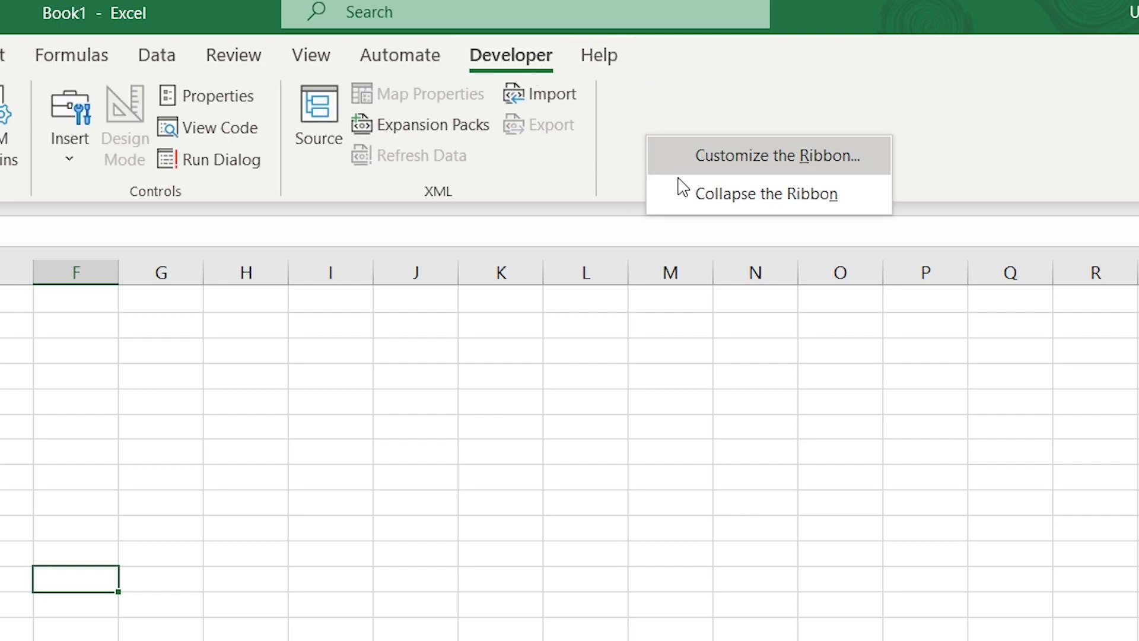
pyautogui.click(729, 156)
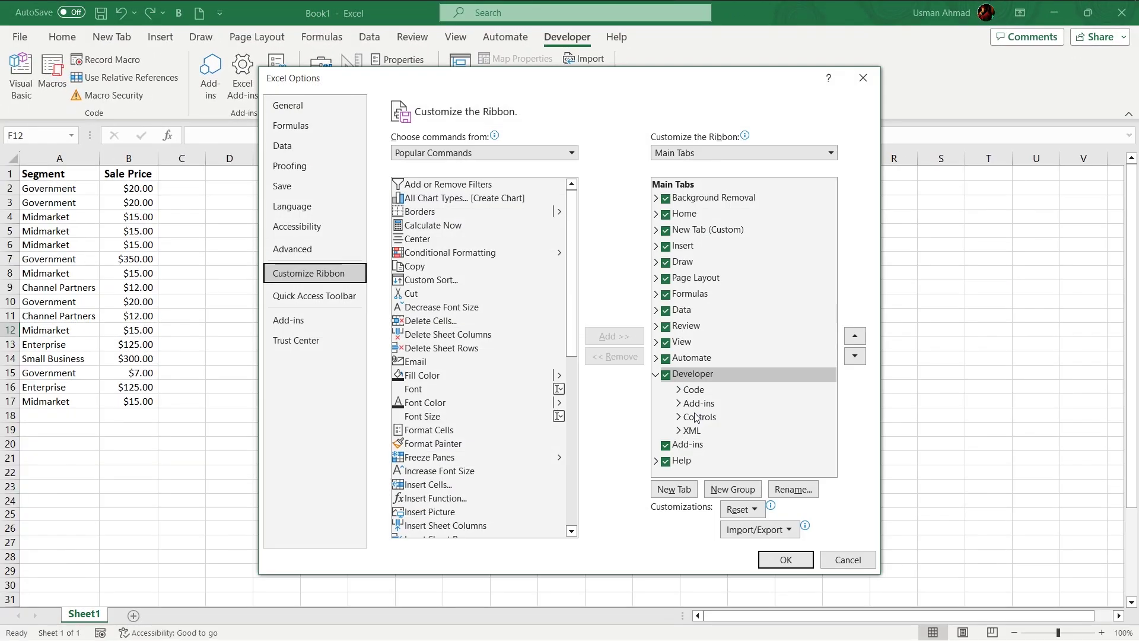
pyautogui.click(783, 560)
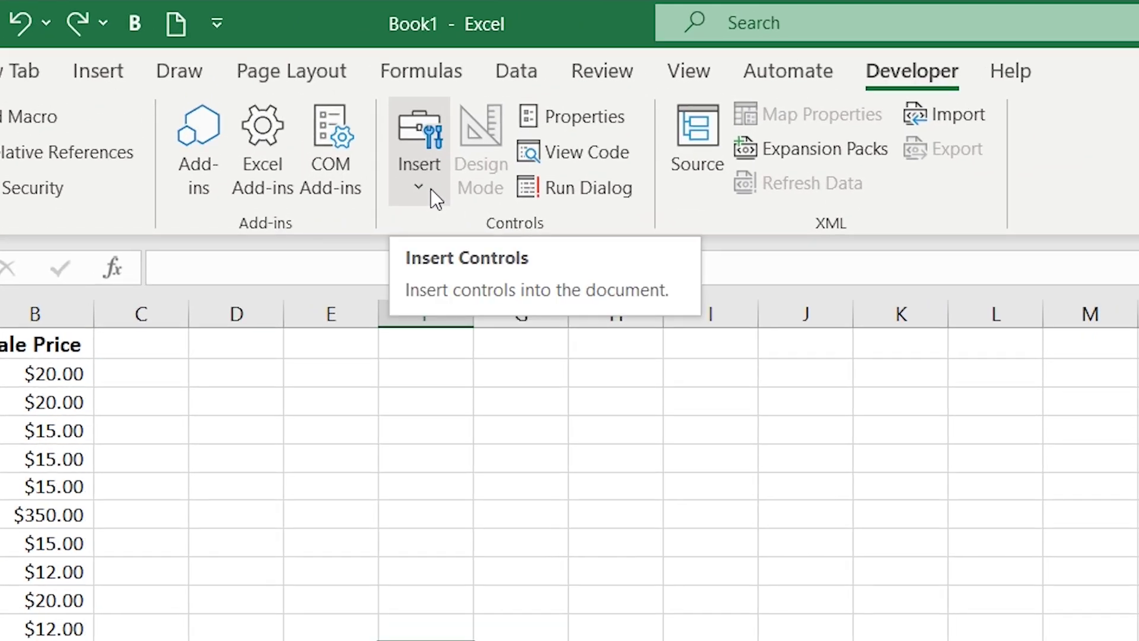
# - Draw a Form Control check box near D6 and tick it
pyautogui.click(431, 188)
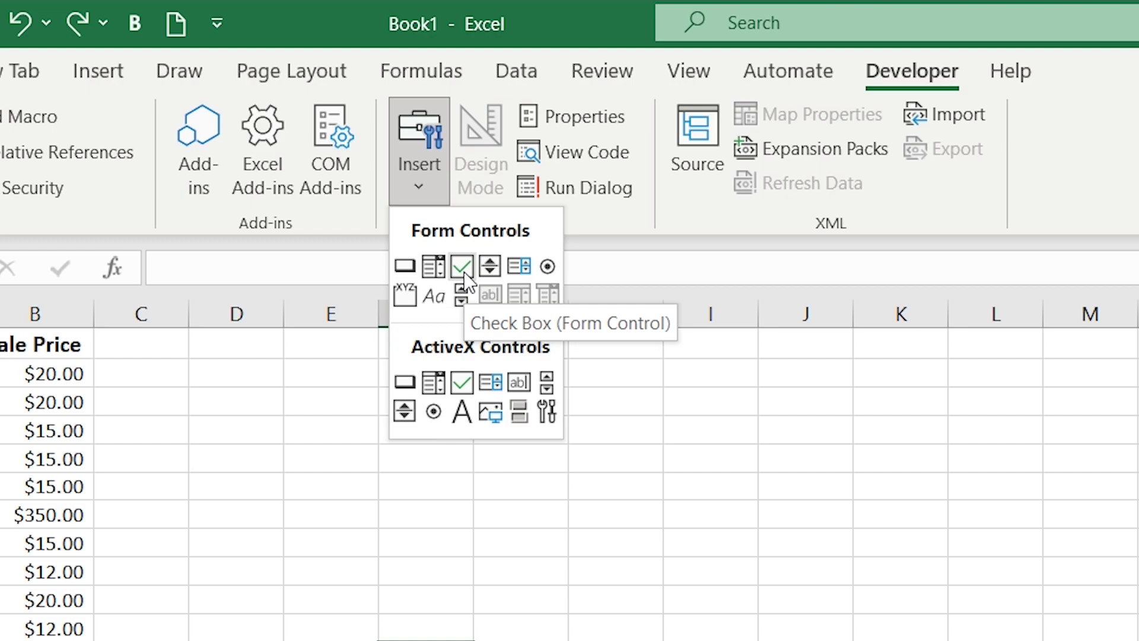
pyautogui.click(462, 269)
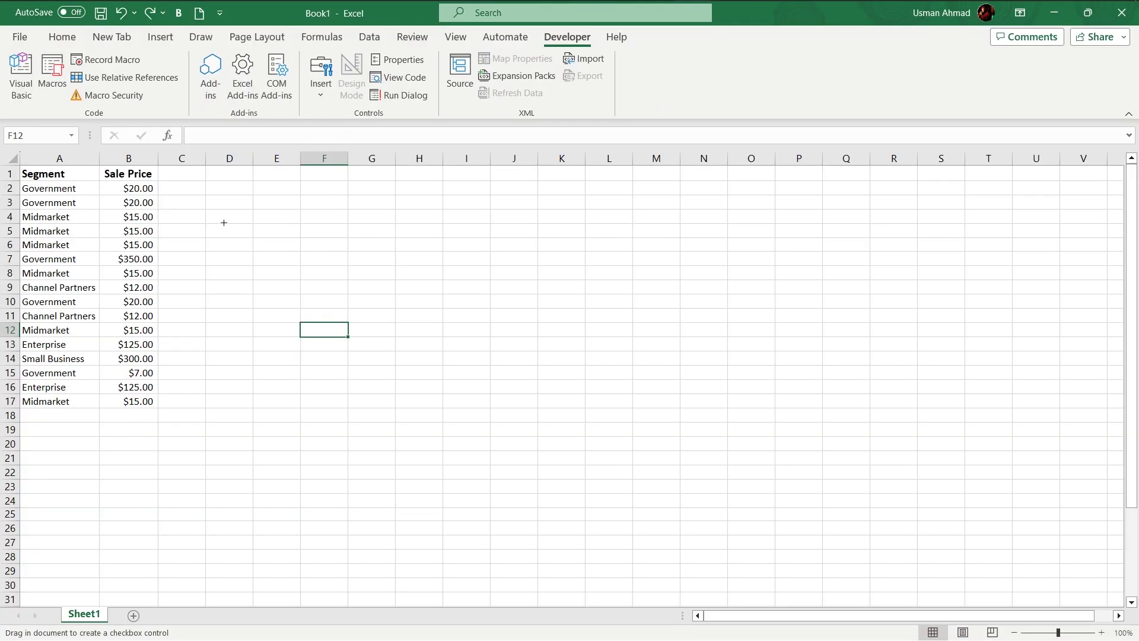
pyautogui.moveTo(224, 222); pyautogui.dragTo(468, 270)
pyautogui.click(371, 358)
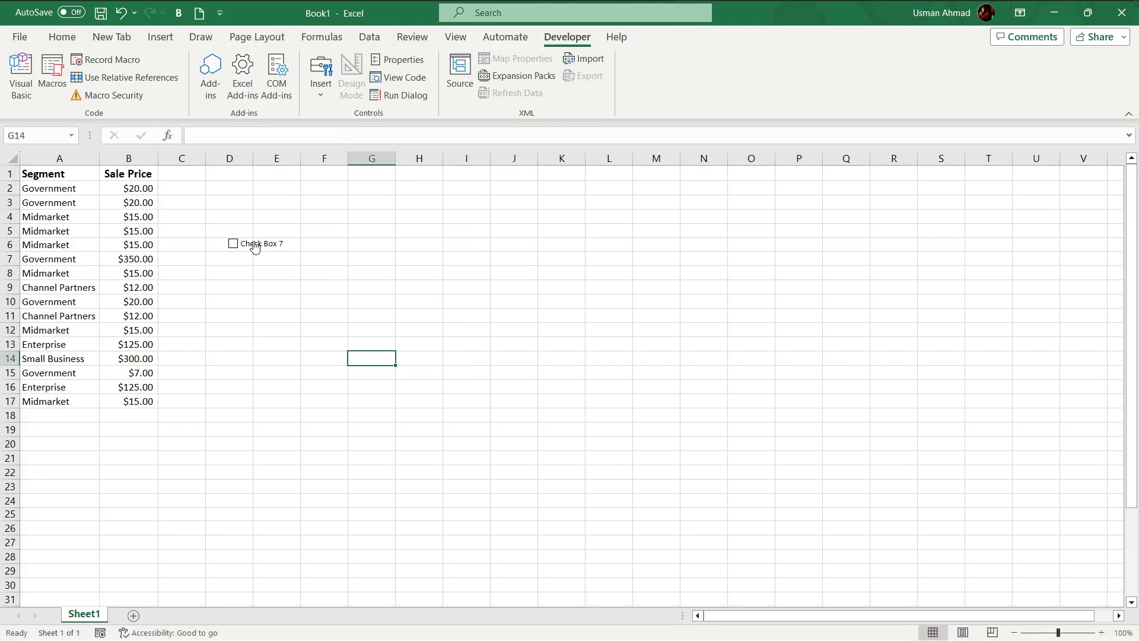
pyautogui.click(233, 244)
pyautogui.press('Up')
pyautogui.press('Up')
pyautogui.press('Up')
pyautogui.press('Up')
pyautogui.press('Right')
pyautogui.press('Right')
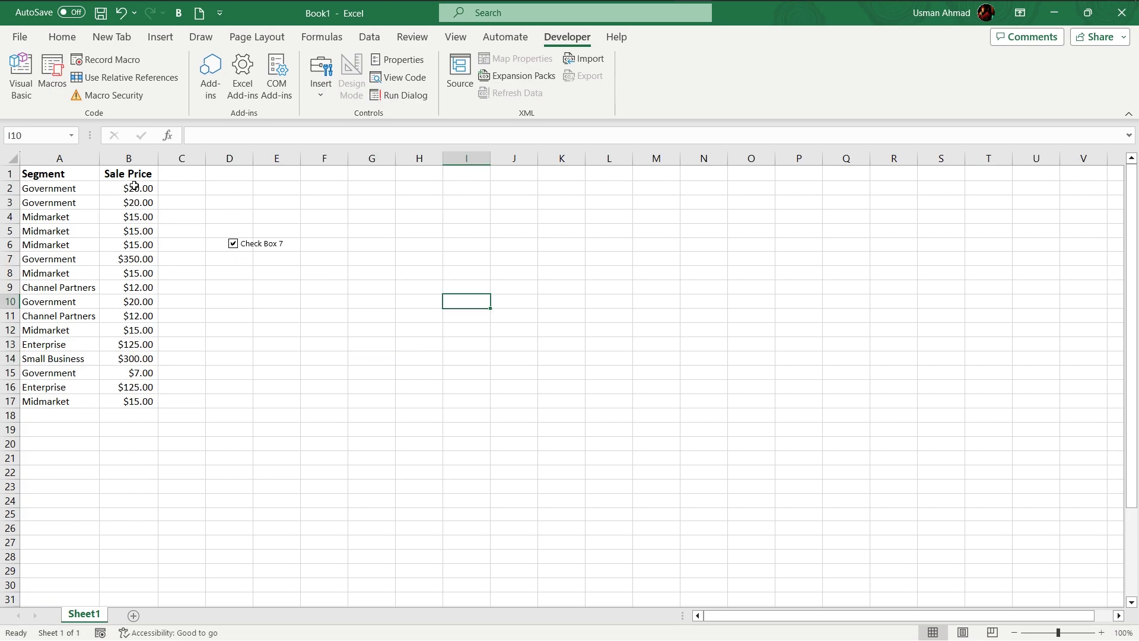
pyautogui.moveTo(134, 185); pyautogui.dragTo(135, 407)
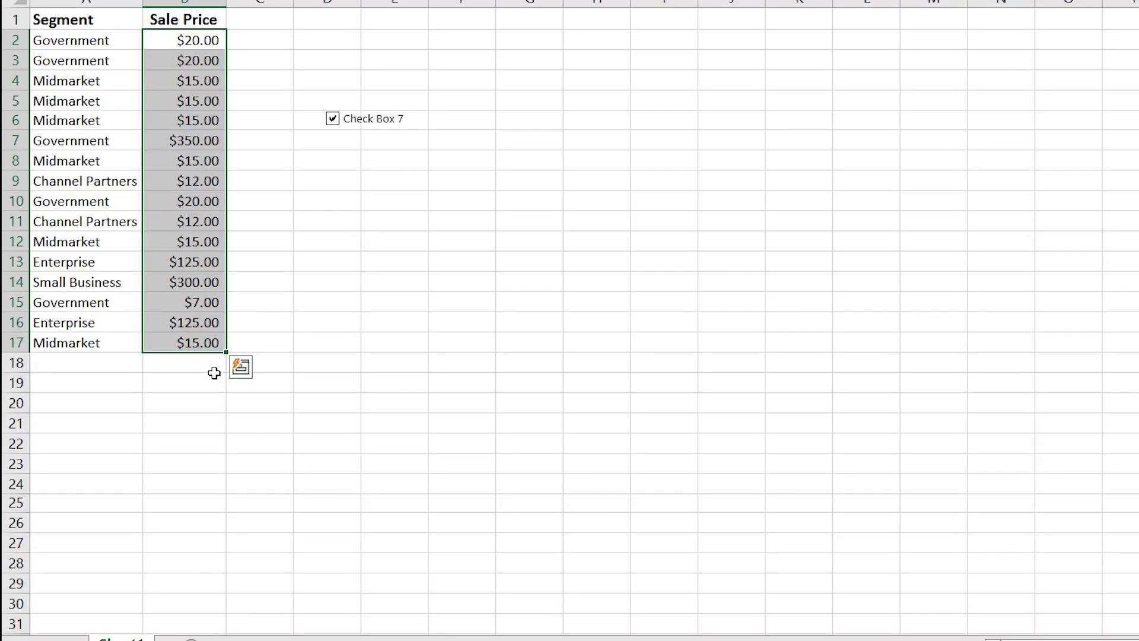
pyautogui.click(244, 369)
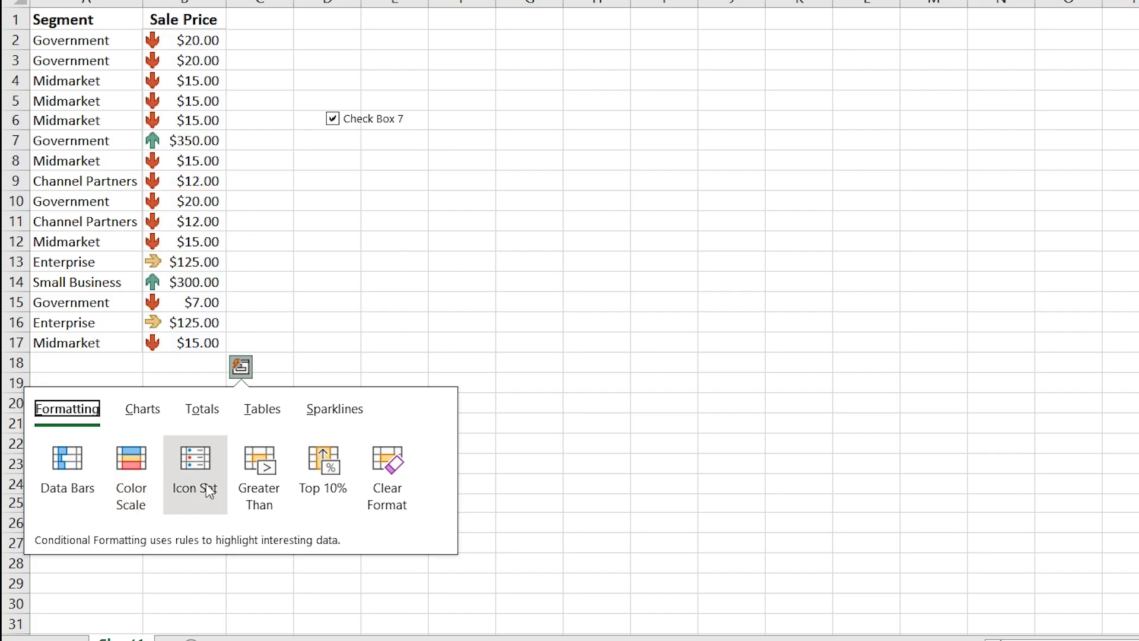
pyautogui.click(142, 409)
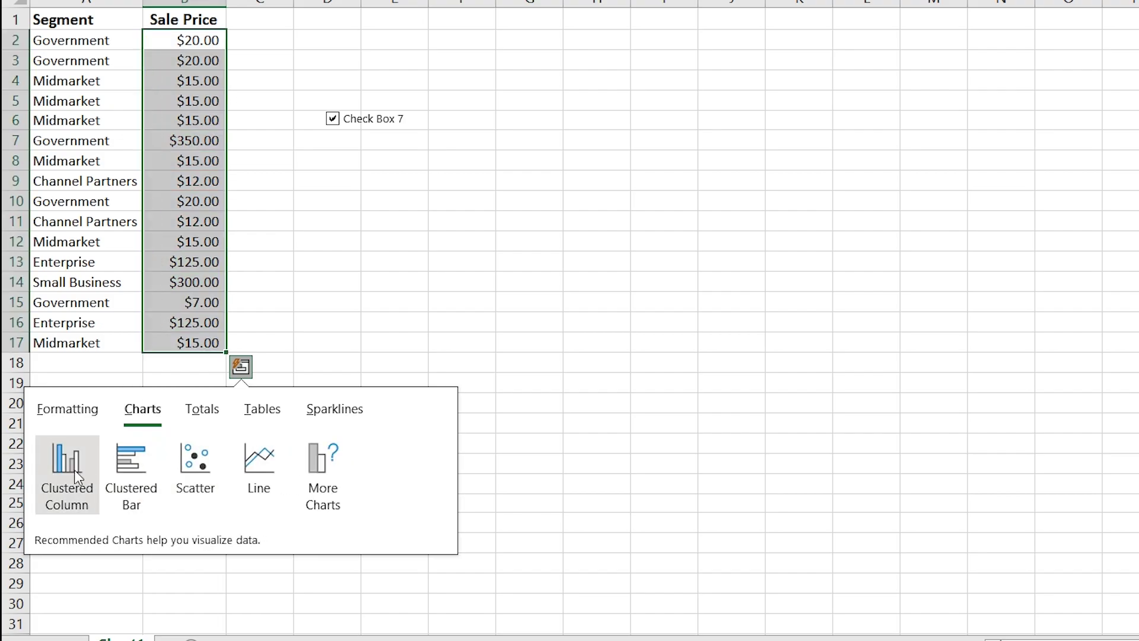
pyautogui.click(202, 412)
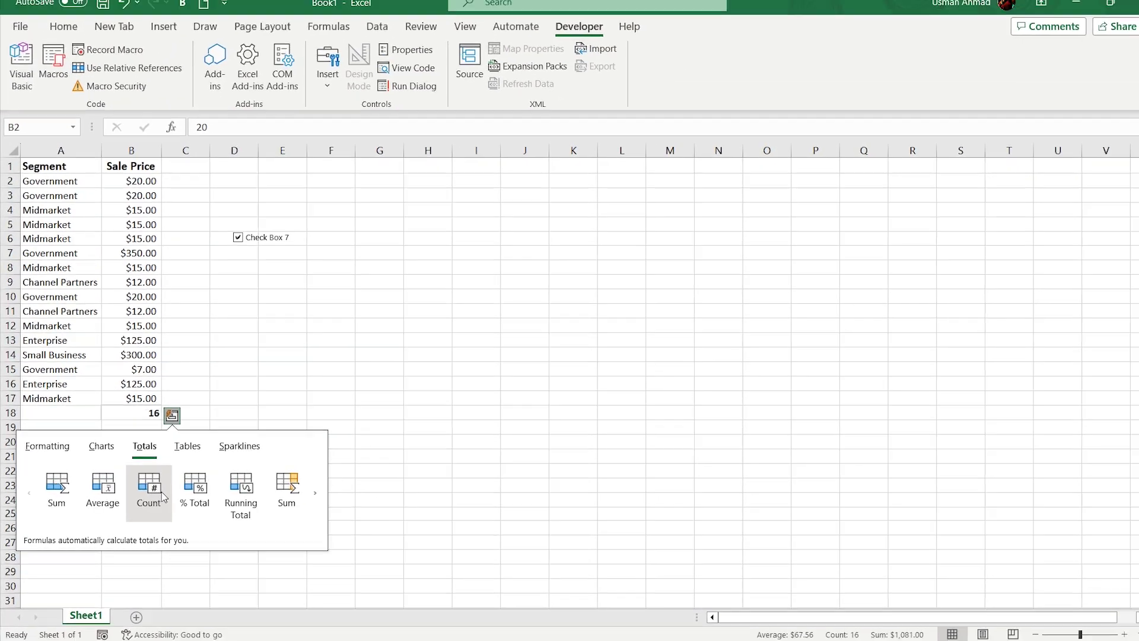
pyautogui.click(395, 241)
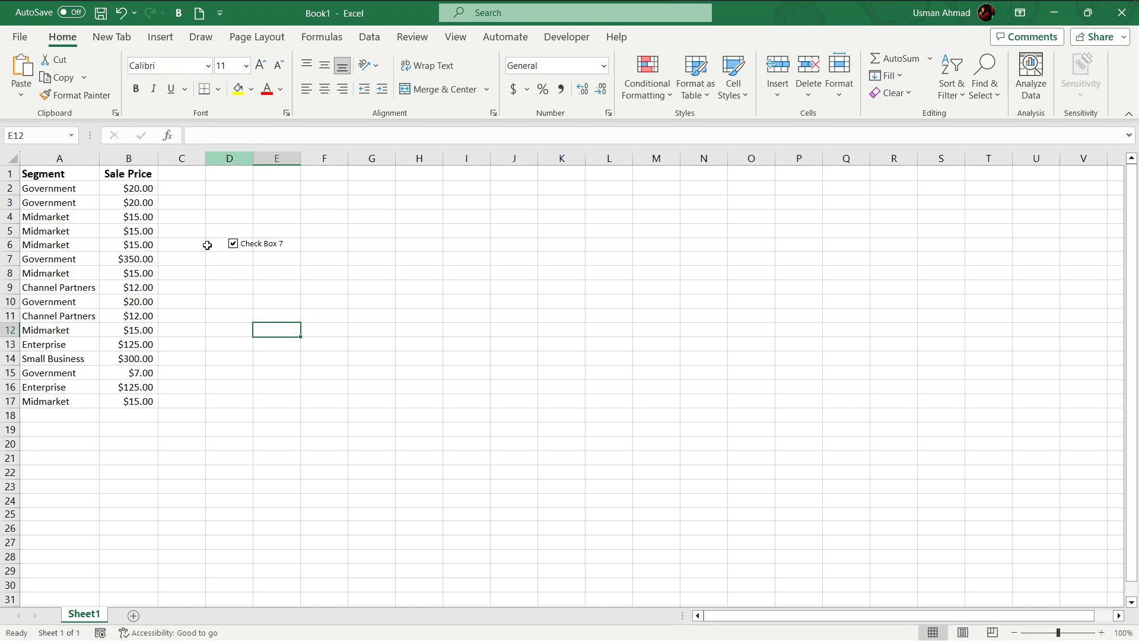
# - Enter 10 in cell E10 and copy it
pyautogui.click(280, 302)
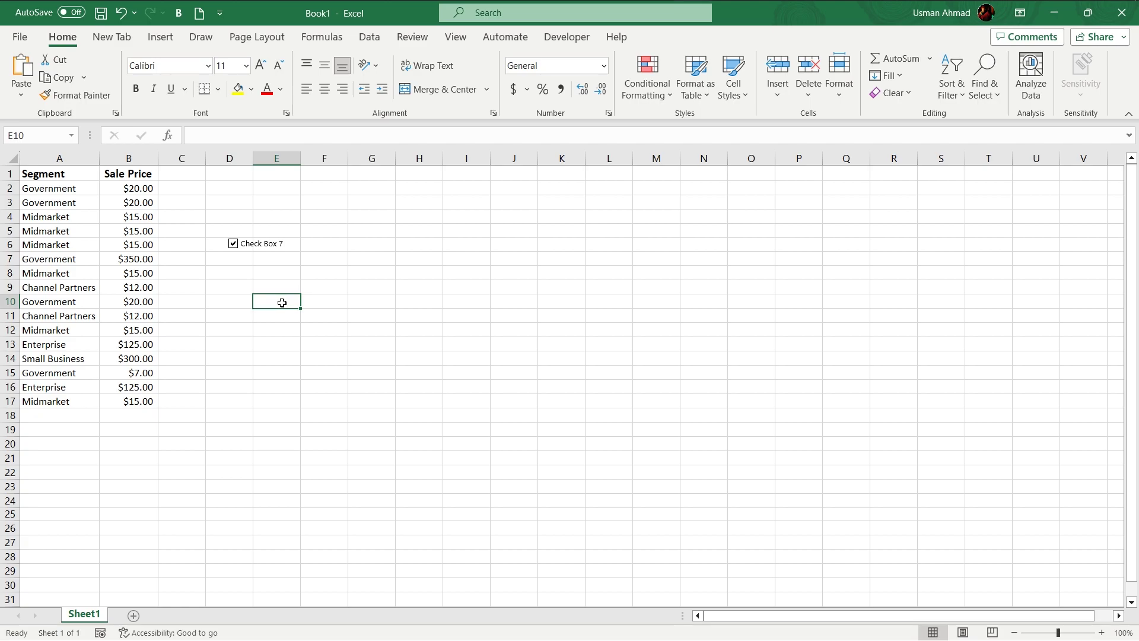
pyautogui.write('10')
pyautogui.press('Return')
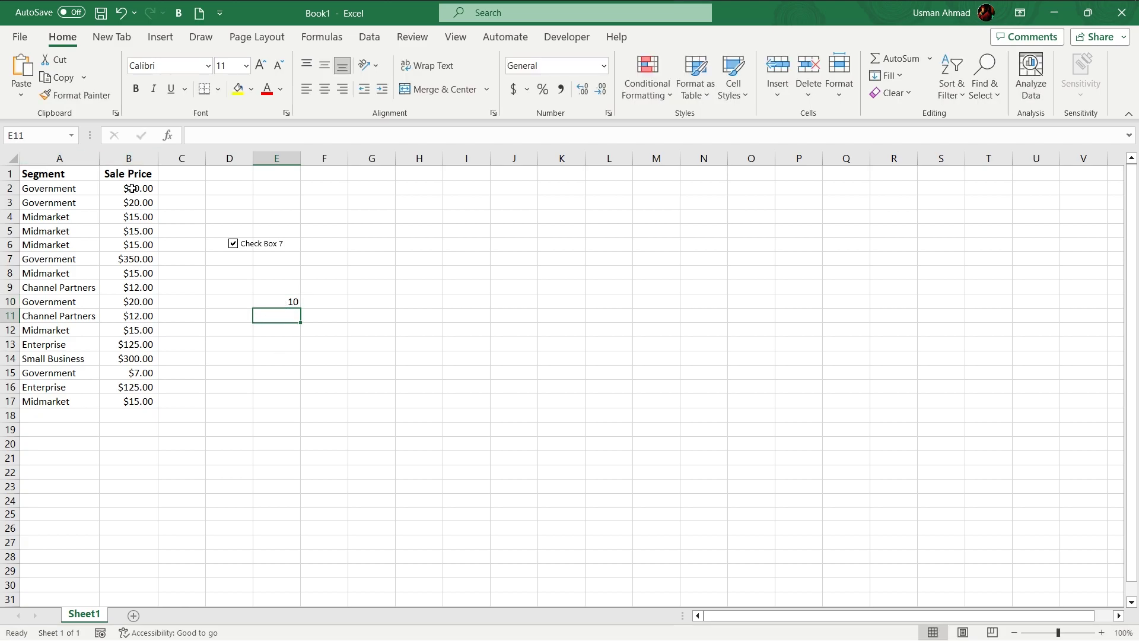
pyautogui.moveTo(132, 188); pyautogui.dragTo(147, 400)
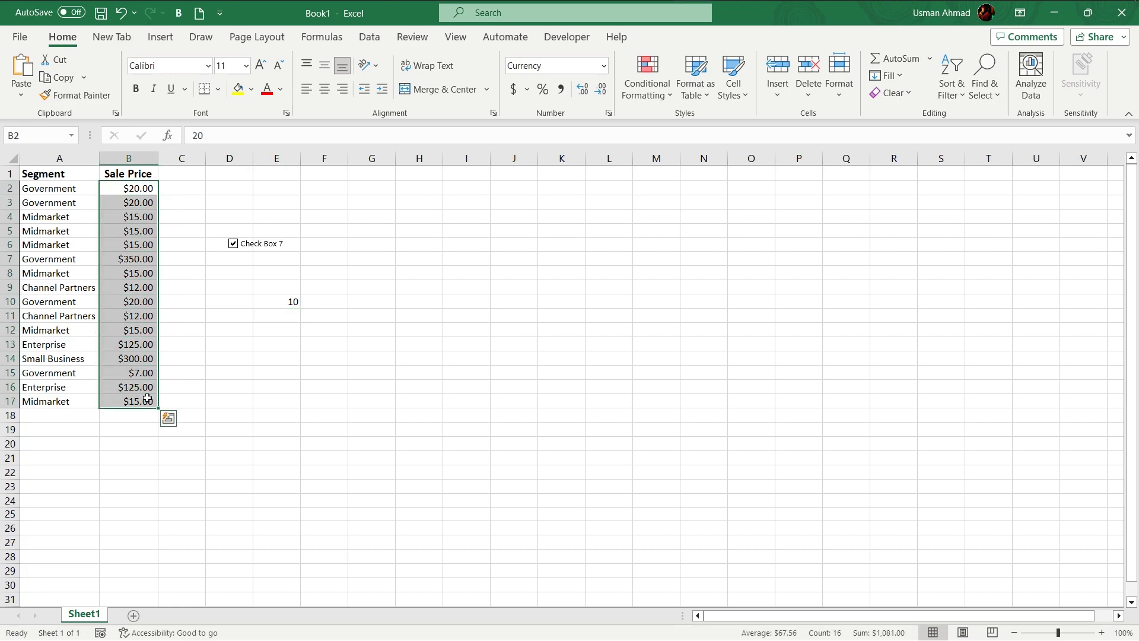
pyautogui.click(281, 303)
pyautogui.hotkey('ctrl', 'c')
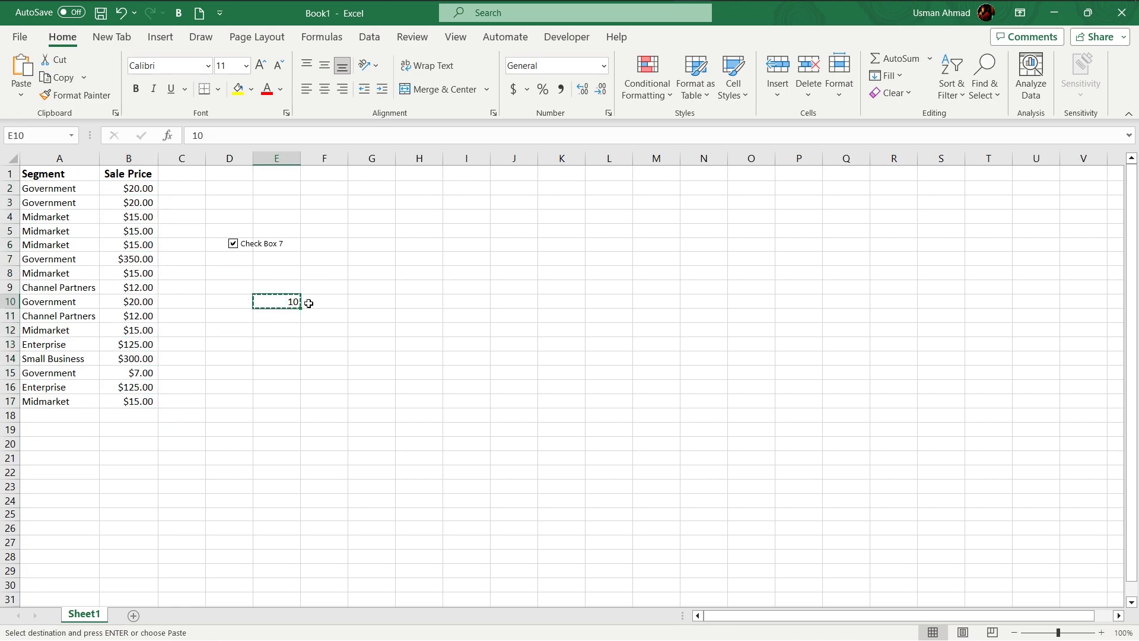
# - Paste Special with Add onto B2:B17, raising every Sale Price by 10
pyautogui.moveTo(139, 190); pyautogui.dragTo(131, 403)
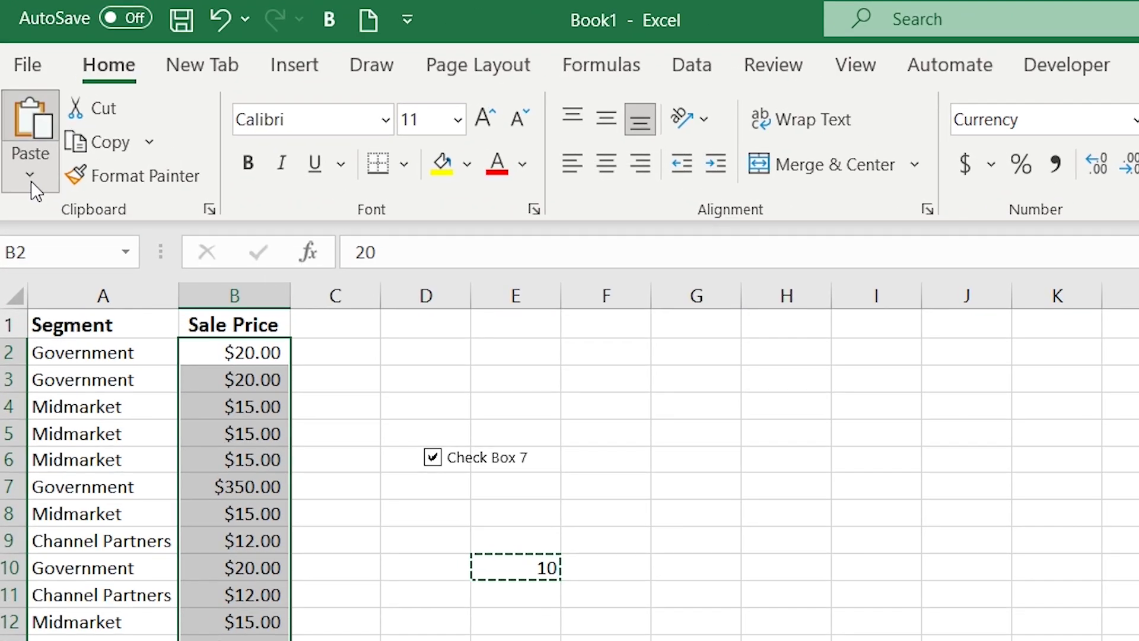
pyautogui.click(21, 94)
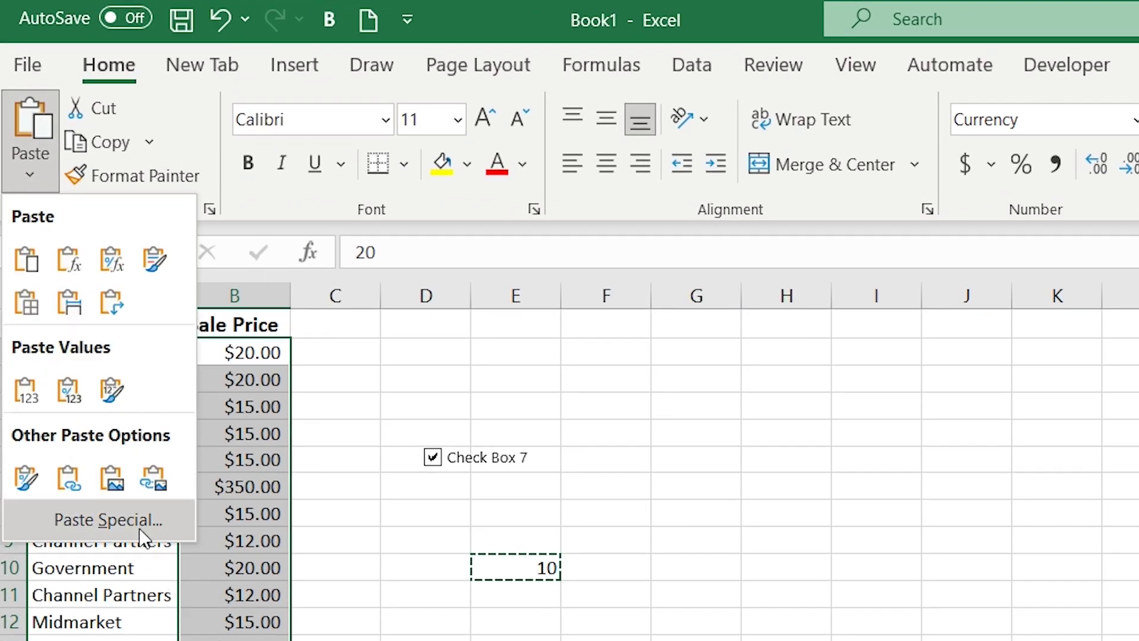
pyautogui.click(141, 521)
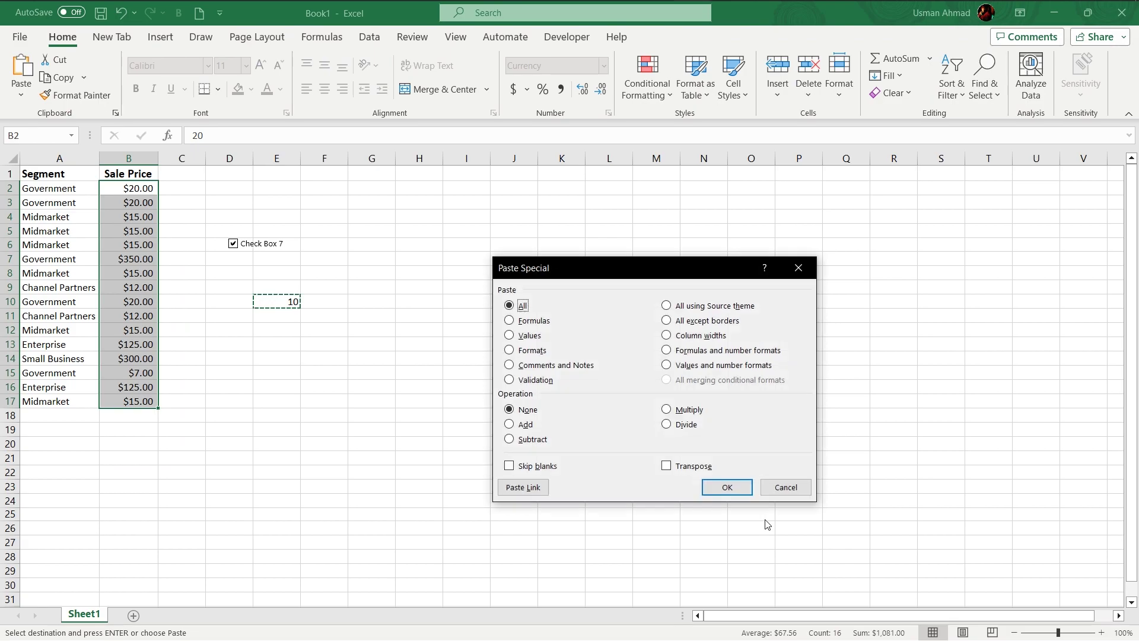
pyautogui.click(517, 425)
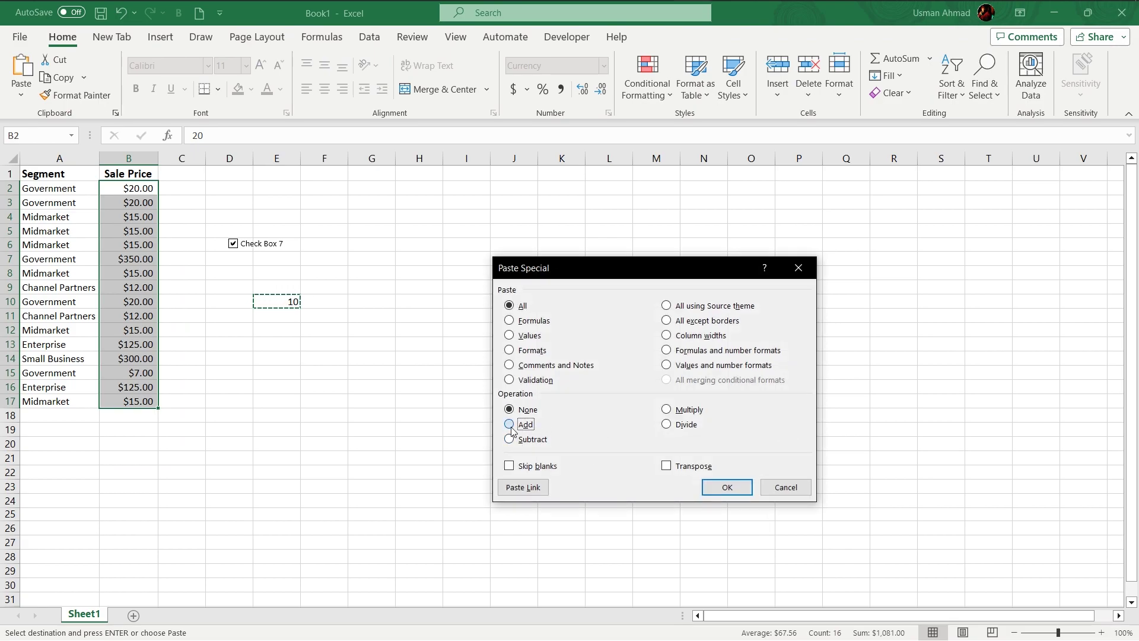
pyautogui.click(714, 492)
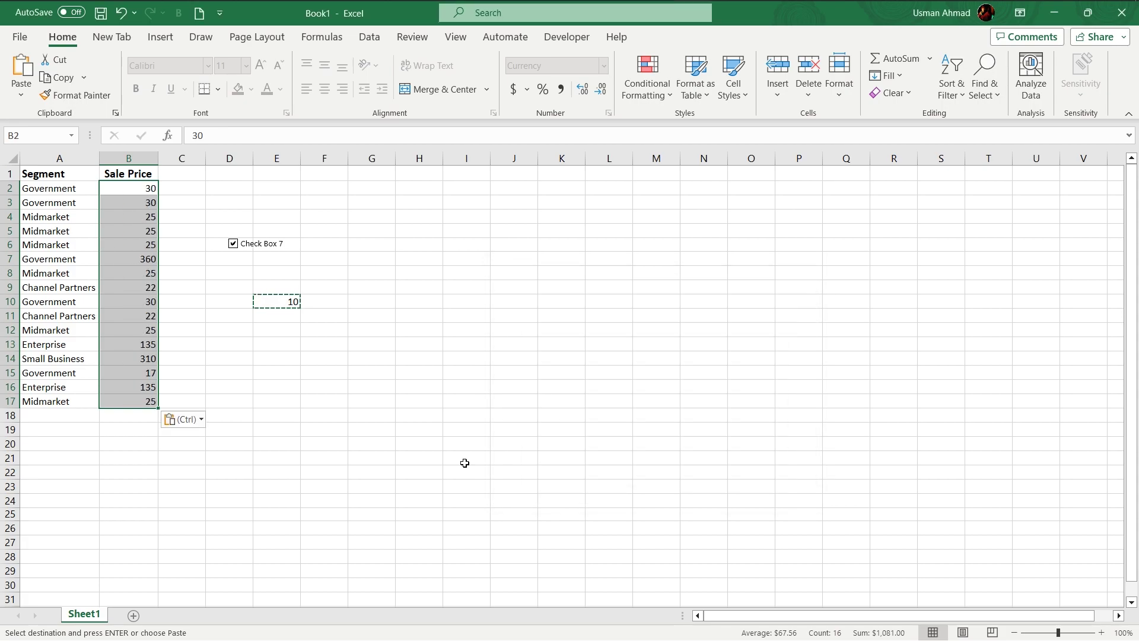
pyautogui.click(153, 187)
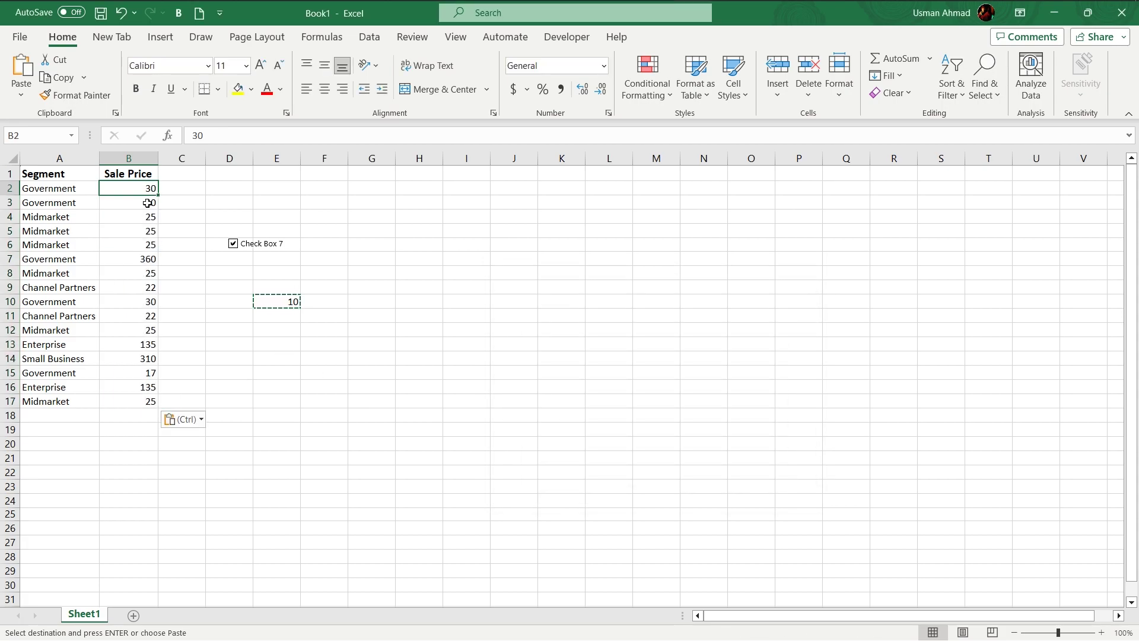